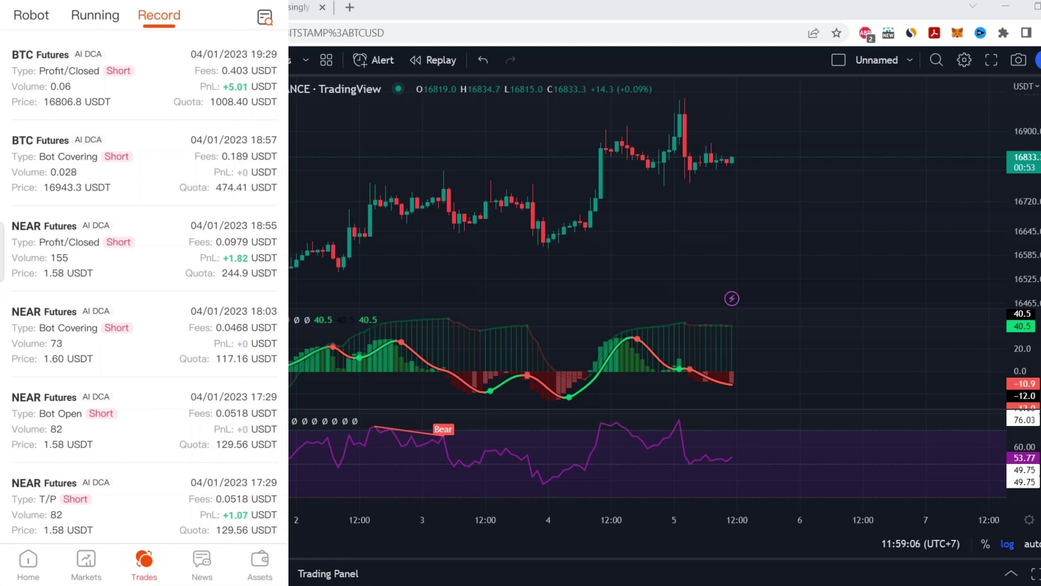
- Load the Binance BTCUSDTPERP perpetual futures chart and maximize its price pane
{"action": "scroll", "coordinate": [144, 287], "scroll_direction": "down", "scroll_amount": 4}
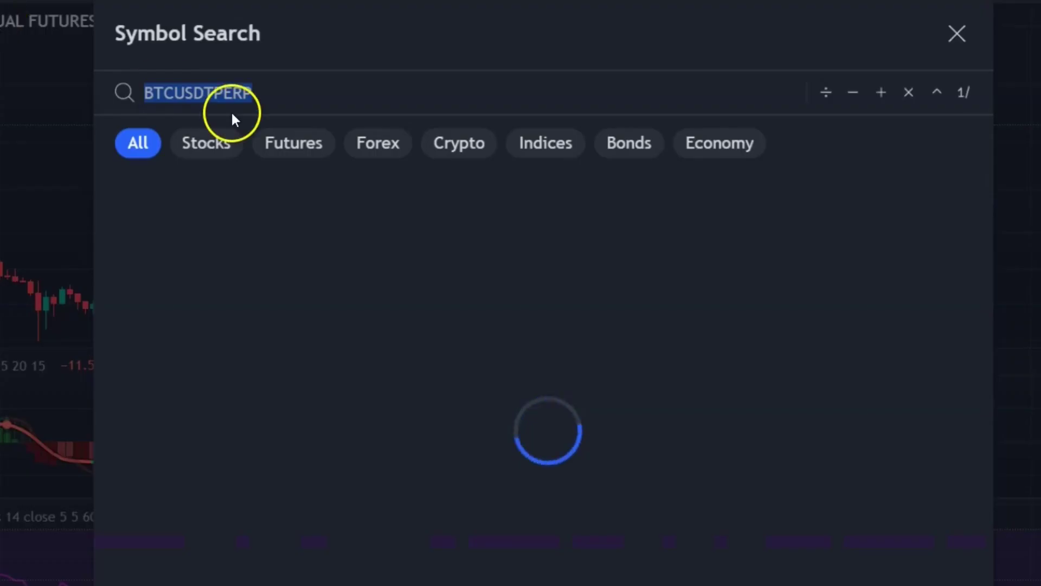
{"action": "left_click", "coordinate": [279, 90]}
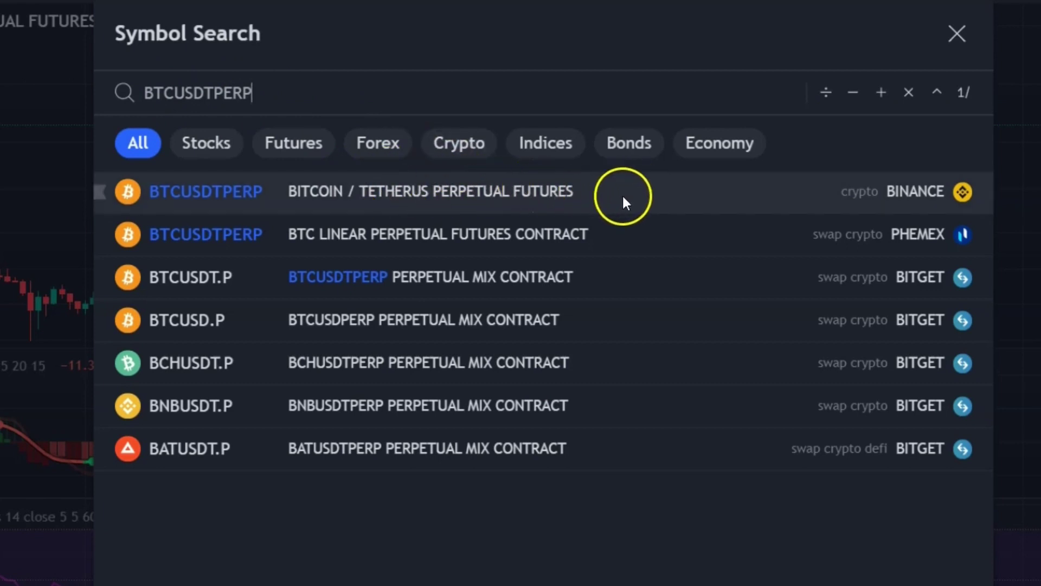
{"action": "left_click", "coordinate": [591, 194]}
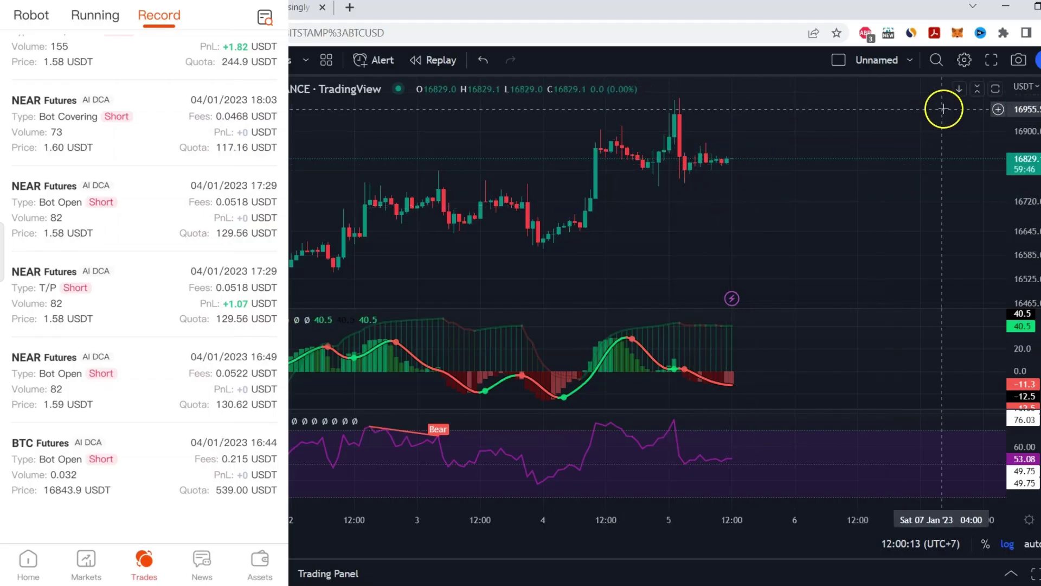
{"action": "left_click", "coordinate": [996, 89]}
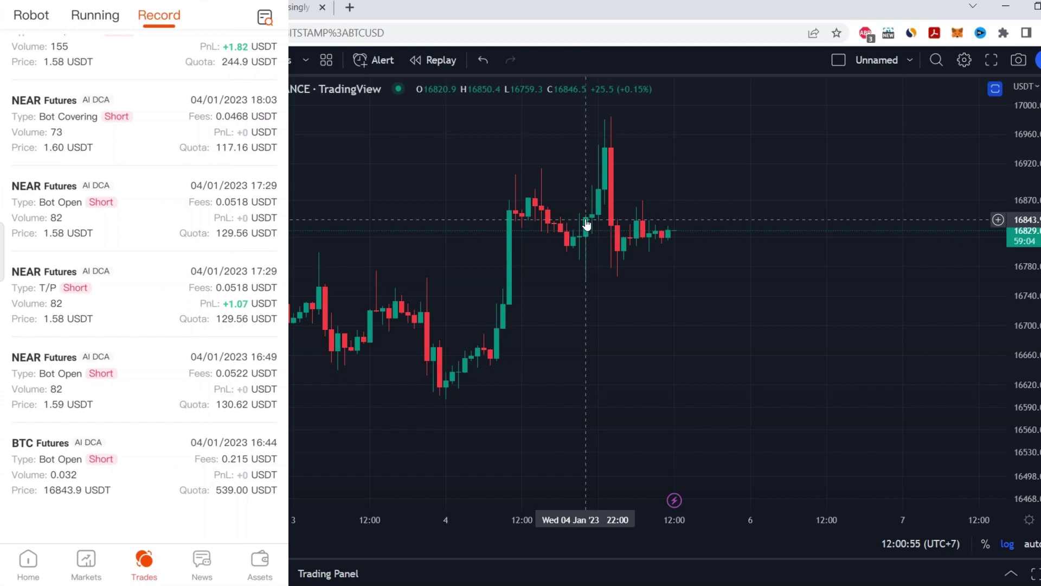
- Place a horizontal line at the first BTC short entry price, 16843.9
{"action": "key", "text": "alt+h"}
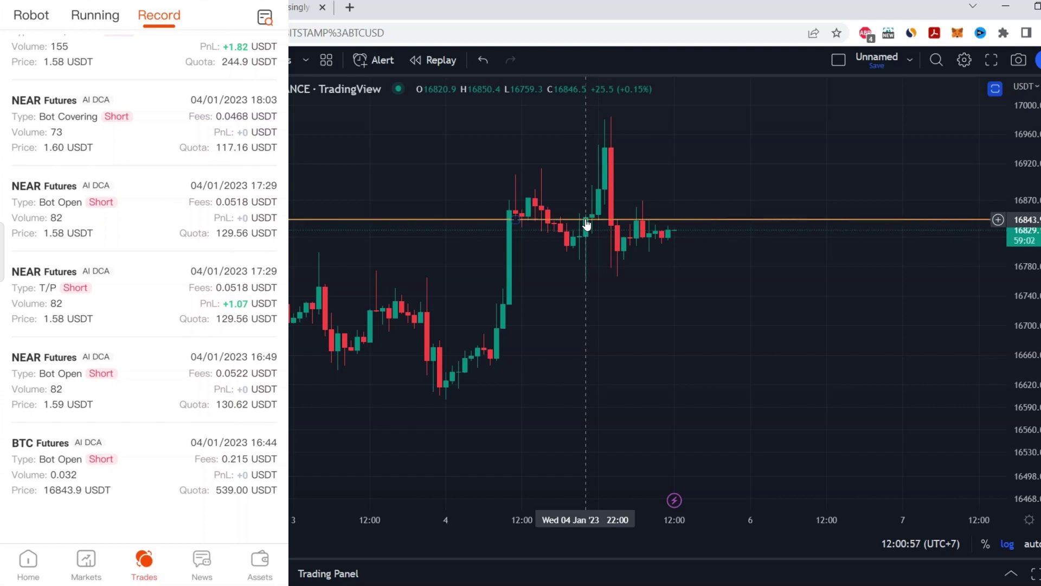
{"action": "left_click_drag", "start_coordinate": [586, 224], "coordinate": [588, 223]}
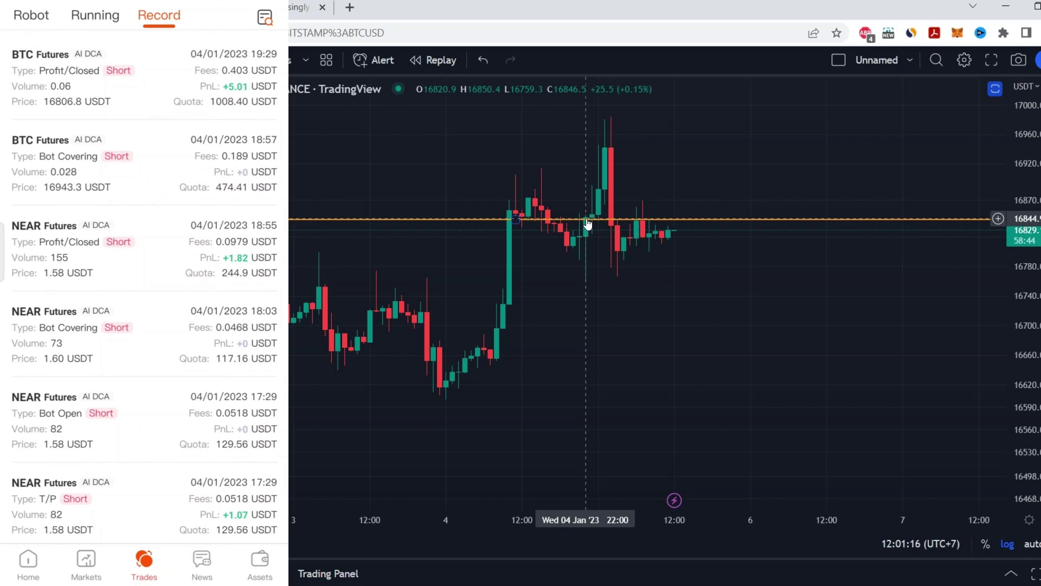
{"action": "left_click", "coordinate": [596, 213]}
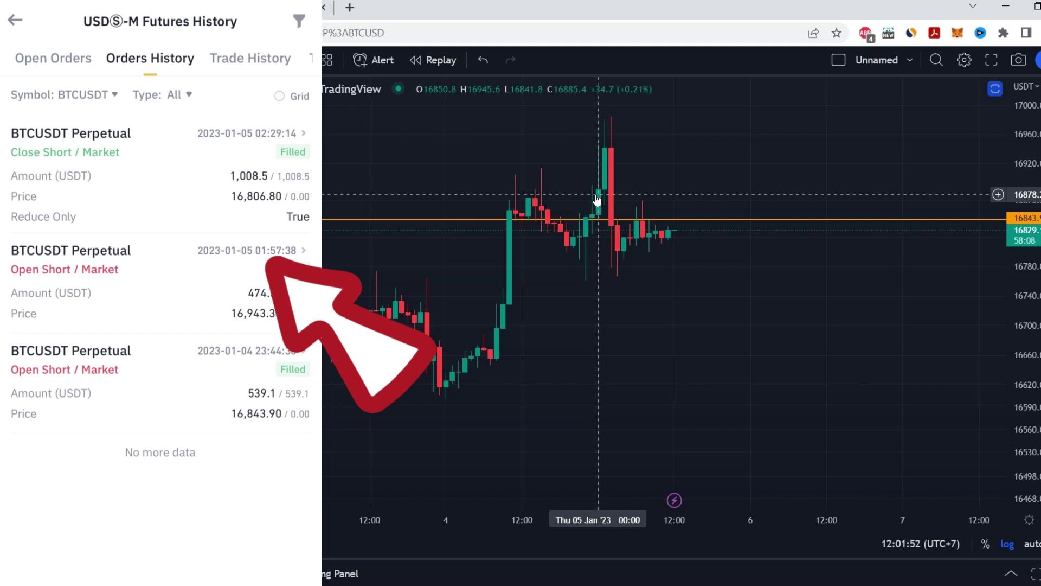
- Place a second horizontal line at the covering short's entry price, about 16943
{"action": "left_click", "coordinate": [608, 195]}
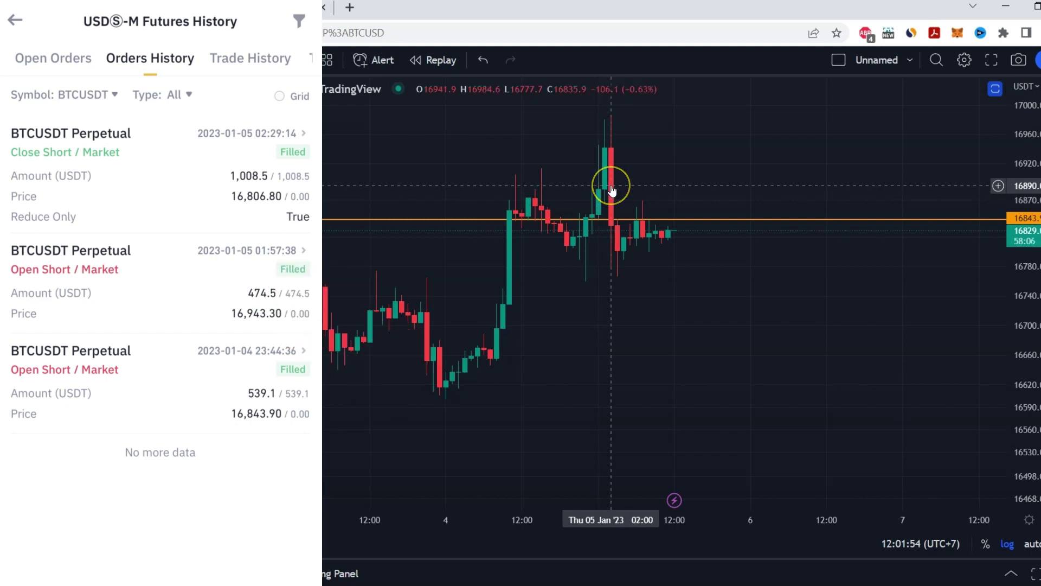
{"action": "left_click", "coordinate": [611, 174]}
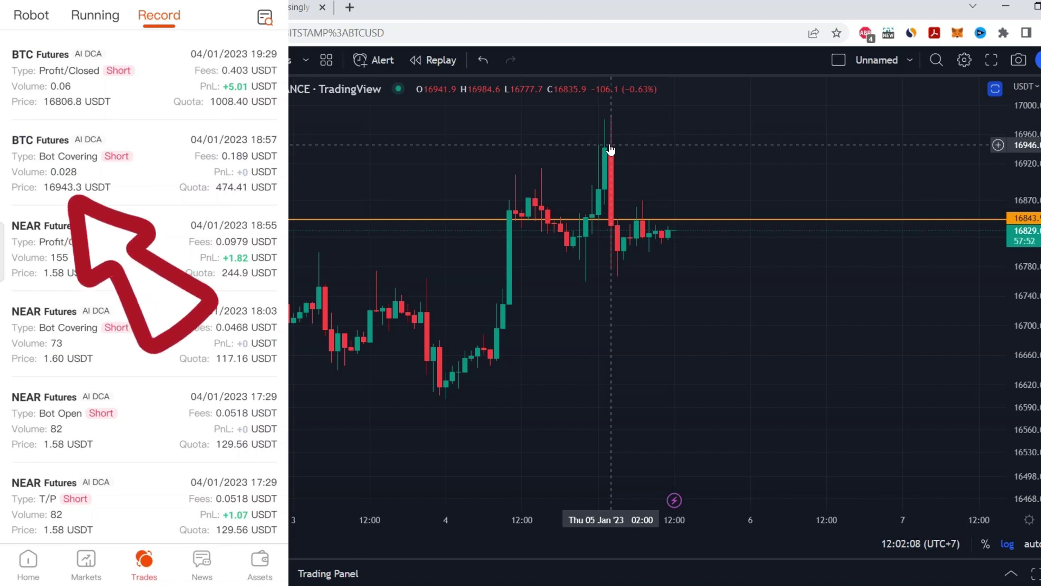
{"action": "left_click", "coordinate": [611, 150]}
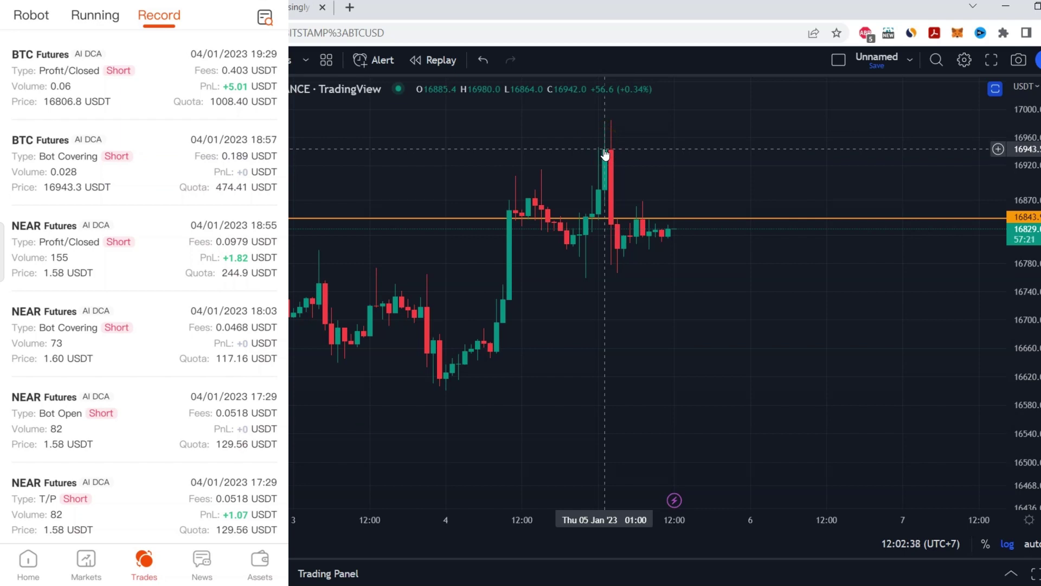
{"action": "left_click", "coordinate": [605, 152]}
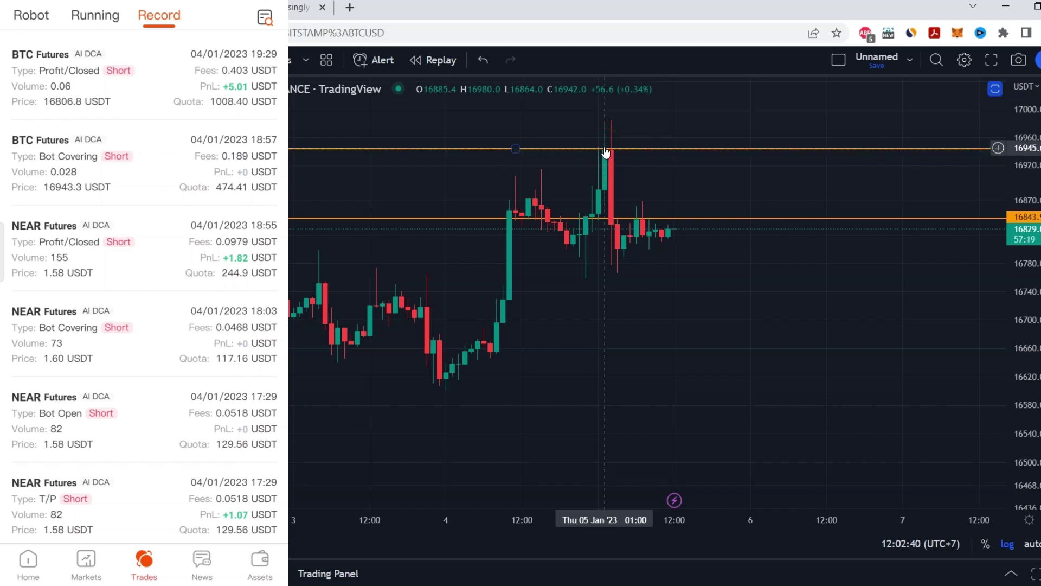
{"action": "left_click", "coordinate": [605, 147]}
{"action": "left_click_drag", "start_coordinate": [605, 148], "coordinate": [605, 151]}
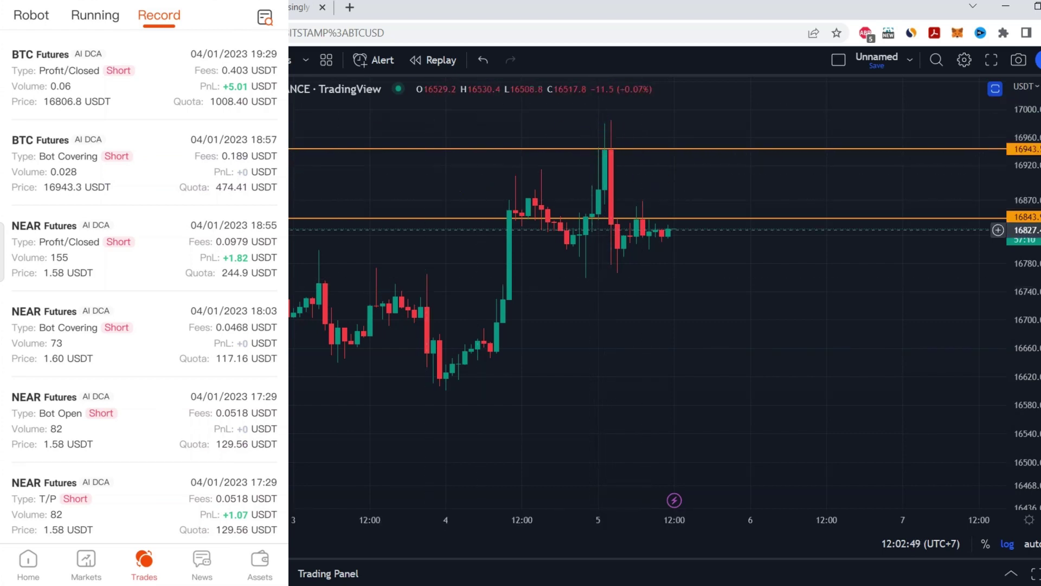
- Brush orange marks around the 16843.9 entry point and on the candle about midway between the two horizontal lines
{"action": "left_click", "coordinate": [587, 214]}
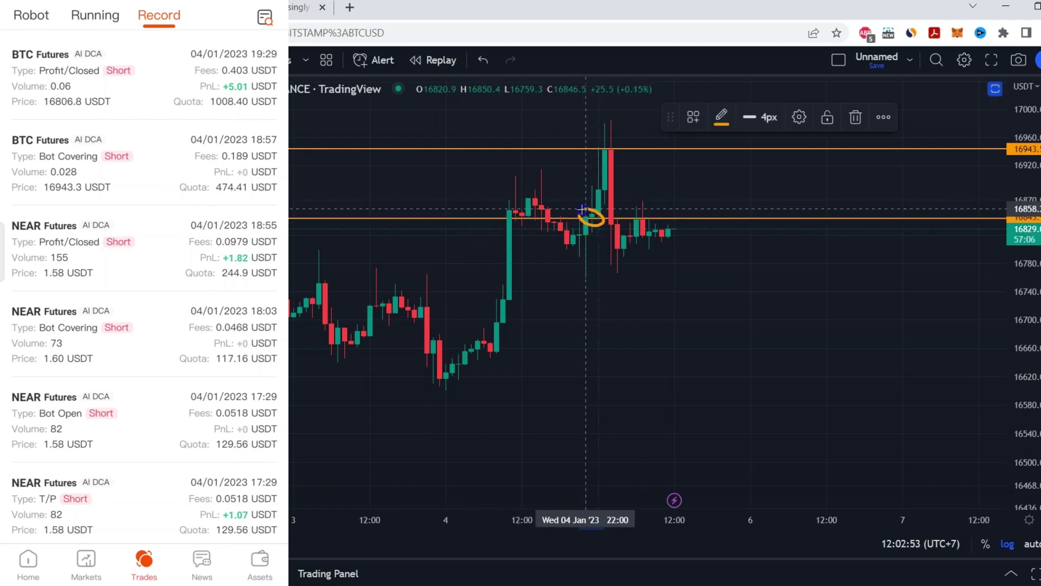
{"action": "mouse_move", "coordinate": [583, 209]}
{"action": "left_mouse_down"}
{"action": "mouse_move", "coordinate": [576, 205]}
{"action": "mouse_move", "coordinate": [597, 225]}
{"action": "mouse_move", "coordinate": [617, 163]}
{"action": "left_mouse_up"}
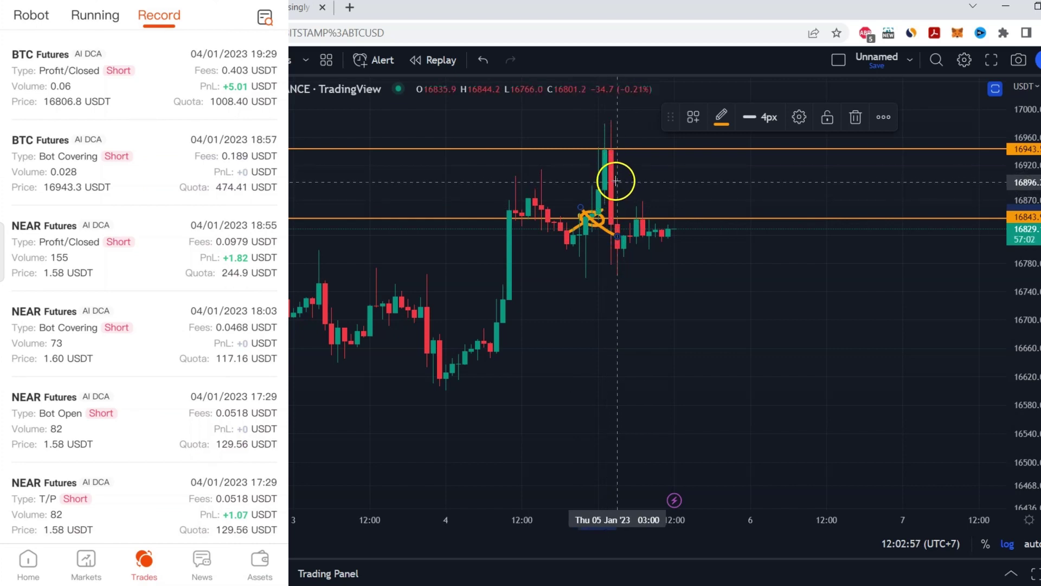
{"action": "mouse_move", "coordinate": [605, 176]}
{"action": "left_mouse_down"}
{"action": "mouse_move", "coordinate": [616, 179]}
{"action": "mouse_move", "coordinate": [601, 182]}
{"action": "left_mouse_up"}
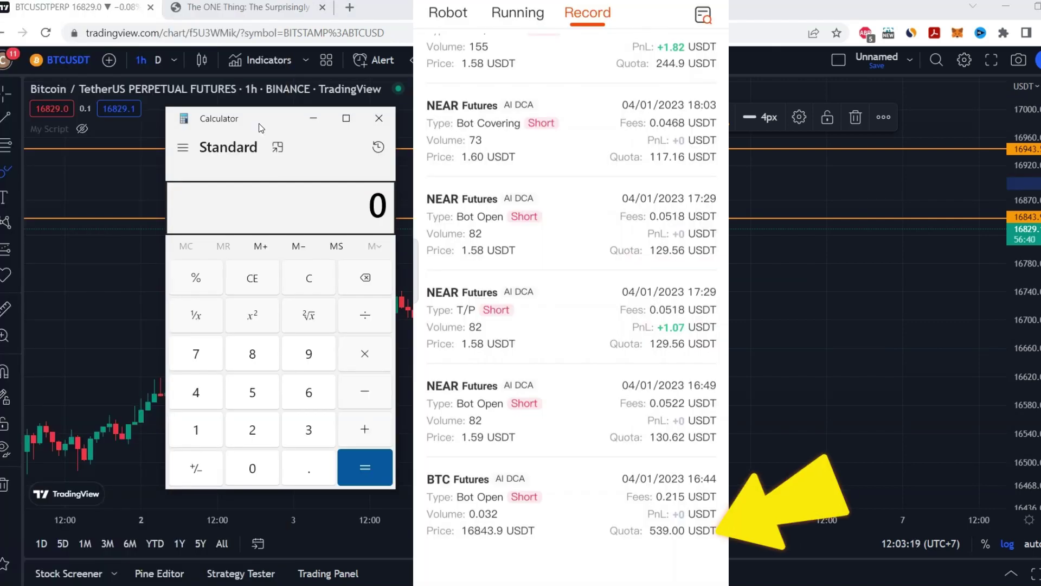
- In Calculator, add the two BTC short quotas, 539 and 474.41, and start dividing the sum
{"action": "left_click", "coordinate": [306, 426]}
{"action": "left_click", "coordinate": [313, 352]}
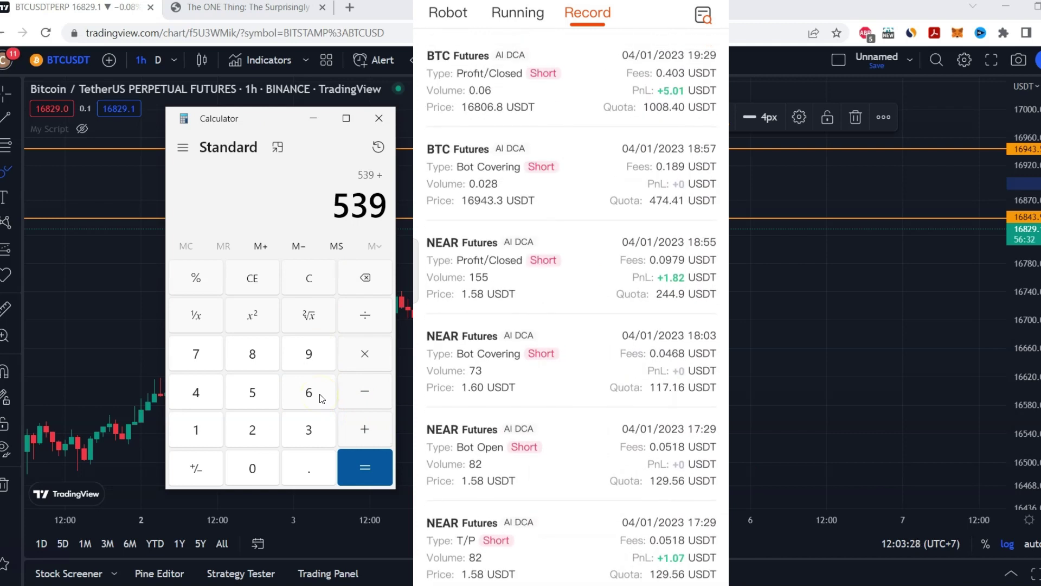
{"action": "type", "text": "474.41"}
{"action": "left_click", "coordinate": [360, 463]}
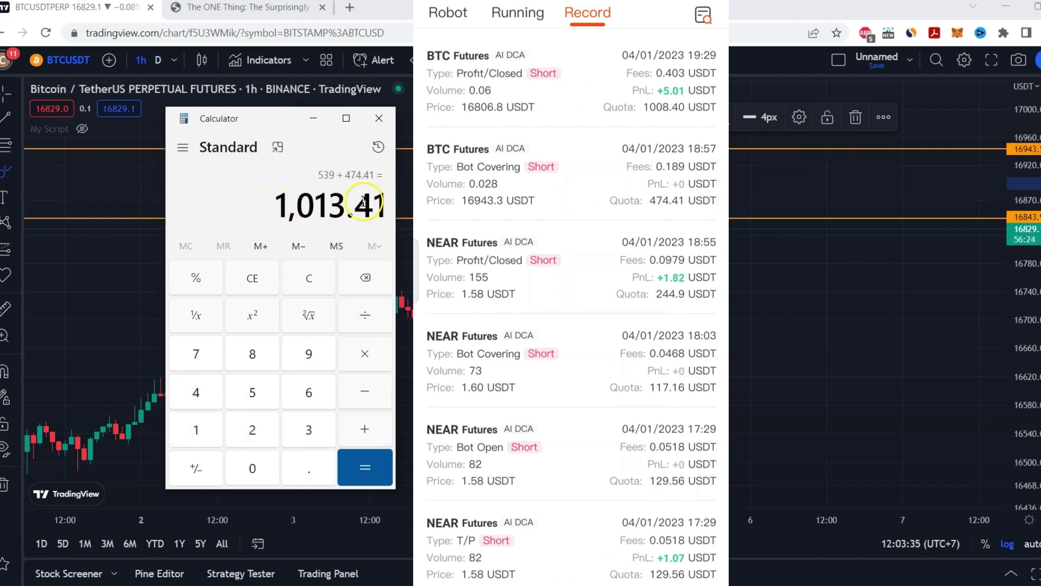
{"action": "double_click", "coordinate": [382, 206]}
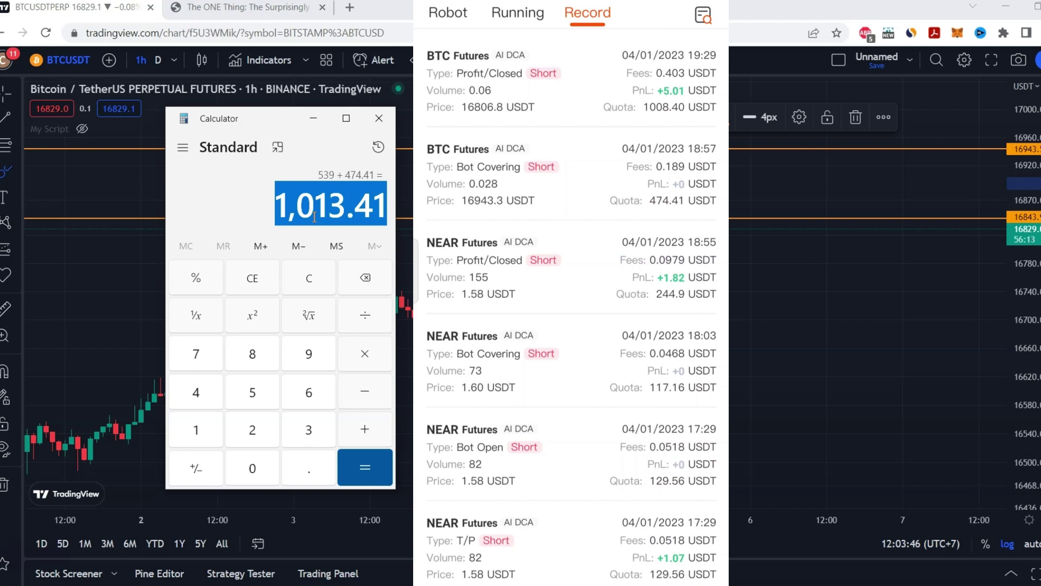
{"action": "left_click", "coordinate": [388, 216]}
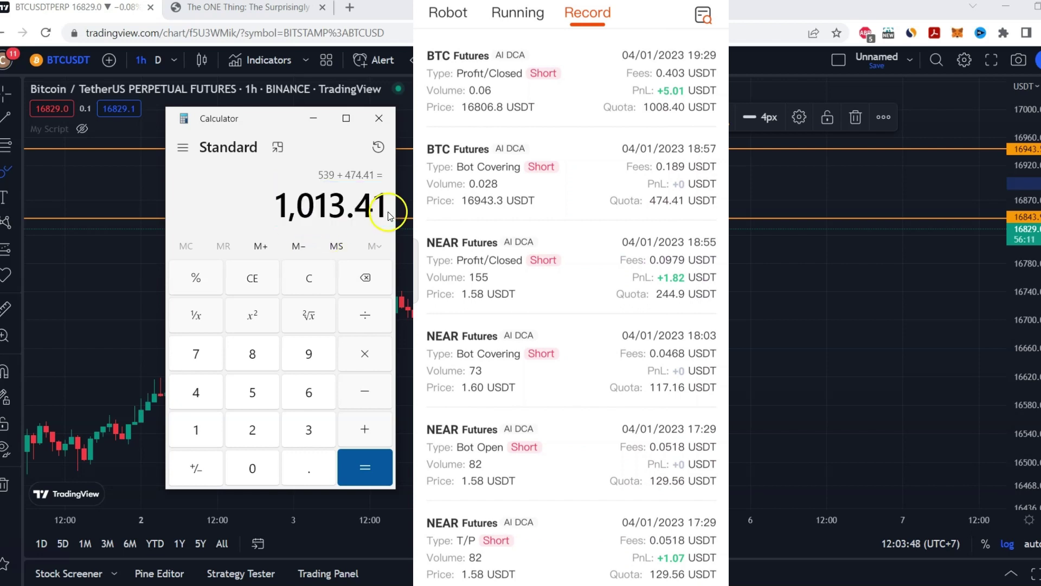
{"action": "left_click", "coordinate": [352, 316]}
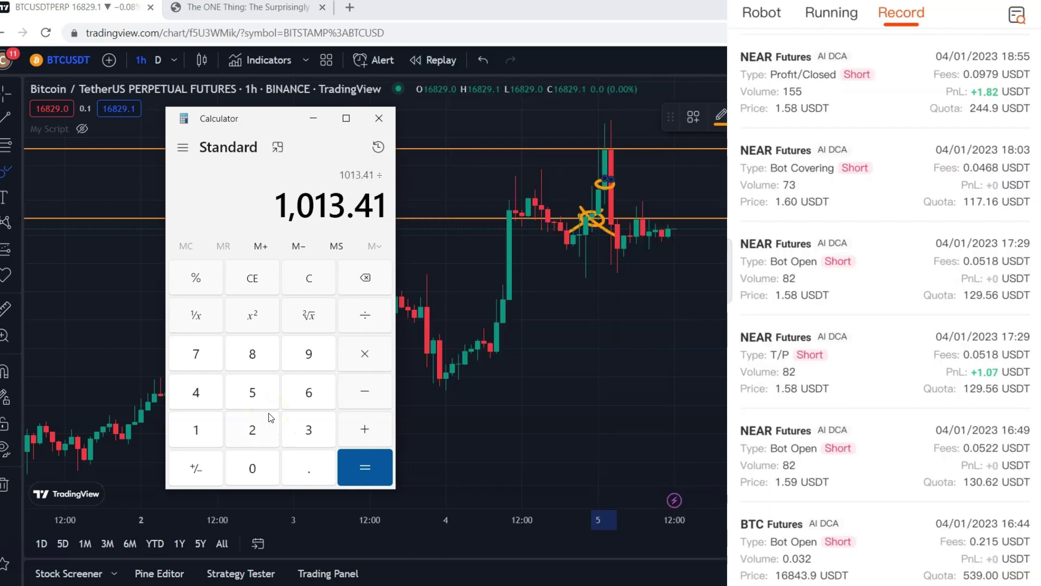
- In a second Calculator window, add the two BTC short volumes, 0.032 and 0.028
{"action": "left_click_drag", "start_coordinate": [525, 133], "coordinate": [570, 133]}
{"action": "left_click", "coordinate": [645, 481]}
{"action": "left_click", "coordinate": [589, 482]}
{"action": "left_click", "coordinate": [643, 456]}
{"action": "key", "text": "2"}
{"action": "left_click", "coordinate": [701, 439]}
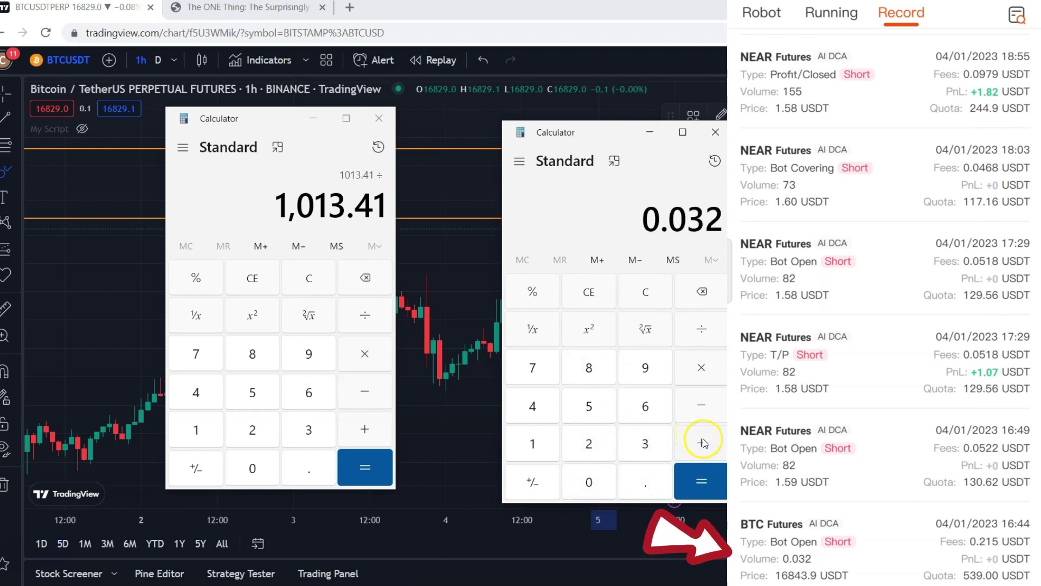
{"action": "left_click", "coordinate": [588, 481]}
{"action": "key", "text": "period"}
{"action": "left_click", "coordinate": [589, 482]}
{"action": "left_click", "coordinate": [588, 444]}
{"action": "left_click", "coordinate": [589, 367]}
{"action": "left_click", "coordinate": [702, 481]}
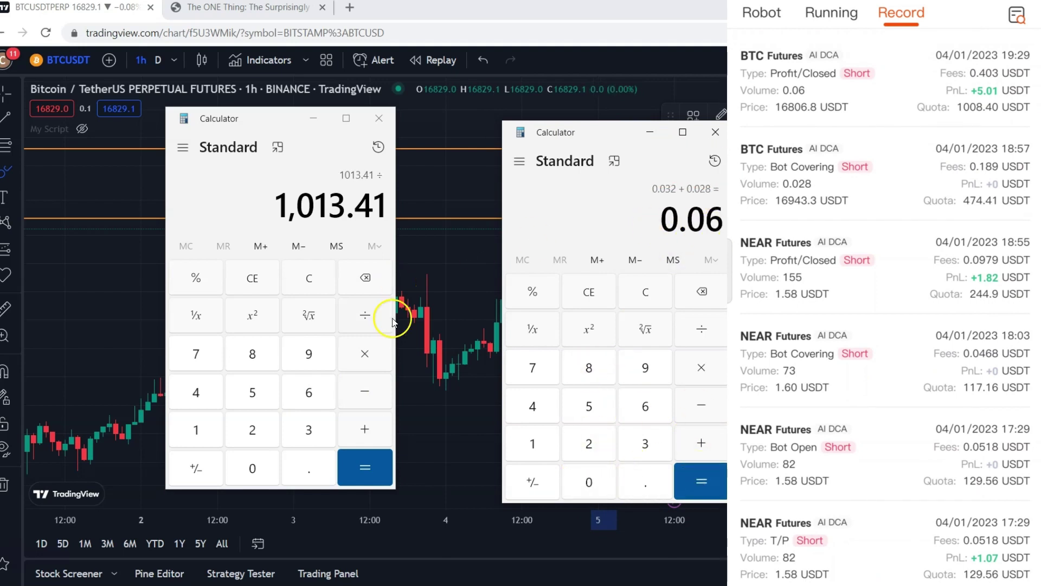
- In the first Calculator window, divide the quota sum by 0.06 and highlight the whole-number part of the average price
{"action": "left_click", "coordinate": [252, 468]}
{"action": "left_click", "coordinate": [308, 468]}
{"action": "left_click", "coordinate": [252, 468]}
{"action": "left_click", "coordinate": [309, 392]}
{"action": "left_click", "coordinate": [360, 458]}
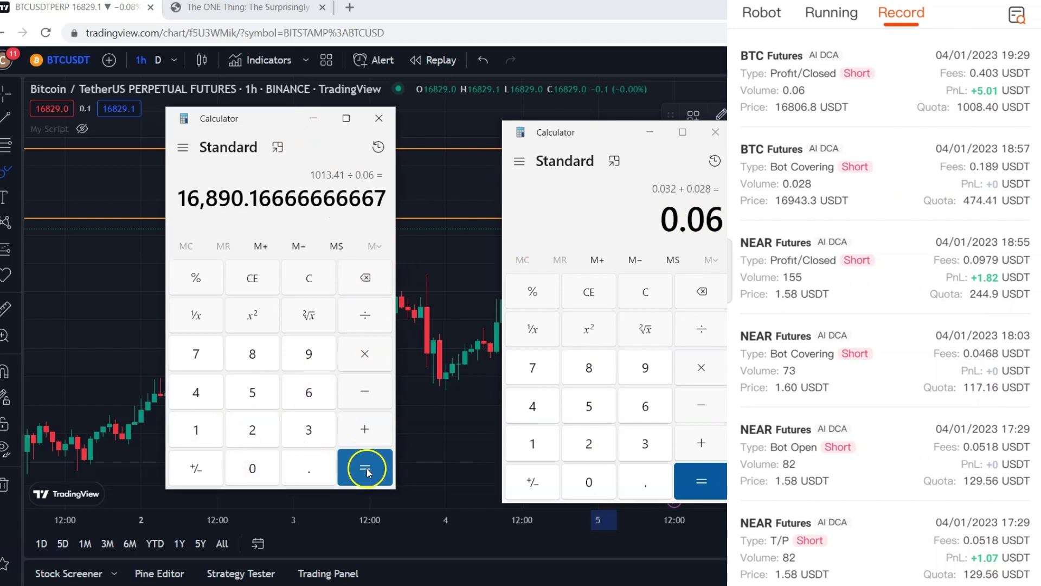
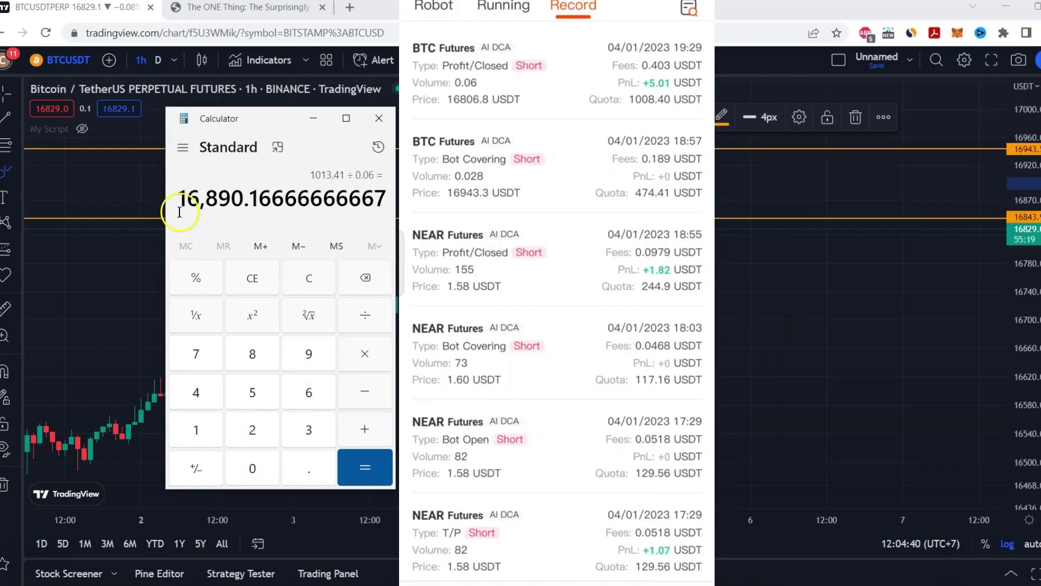
{"action": "left_click_drag", "start_coordinate": [178, 200], "coordinate": [241, 204]}
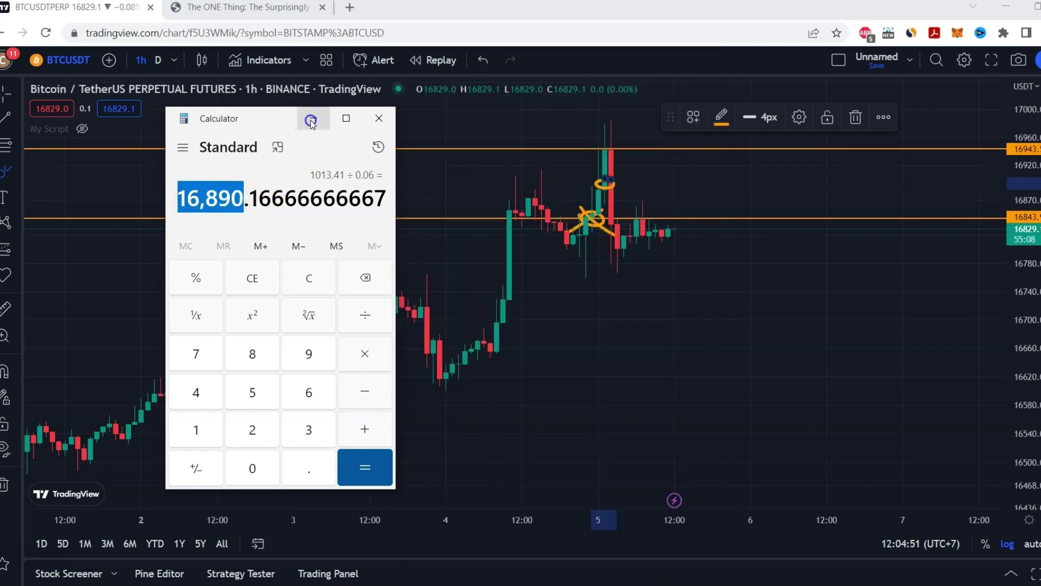
- Back on the TradingView chart, add a horizontal line at the average price 16890, colour it light blue, and recheck the price in Calculator
{"action": "left_click", "coordinate": [311, 121]}
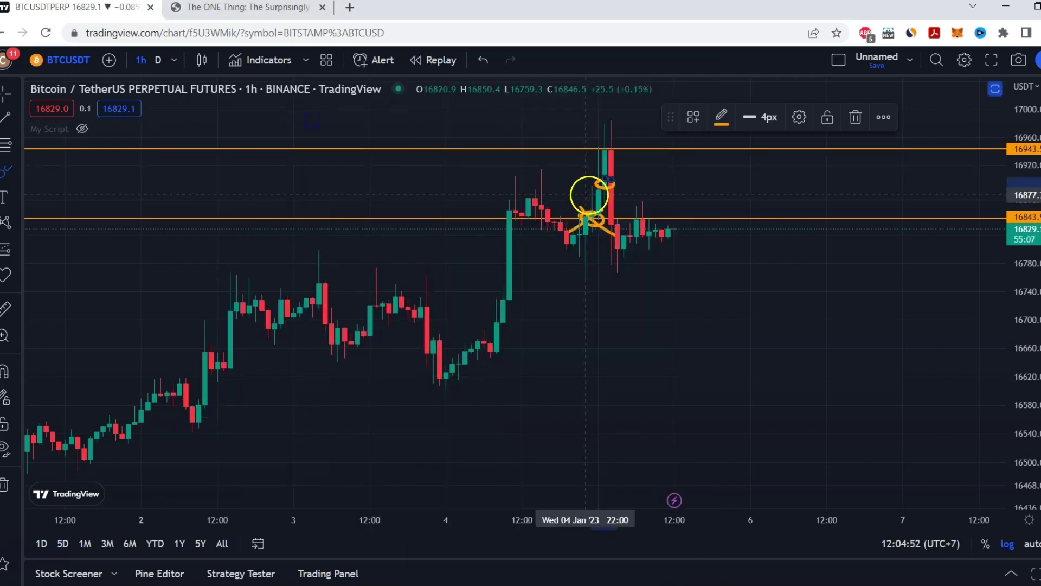
{"action": "left_click", "coordinate": [631, 186]}
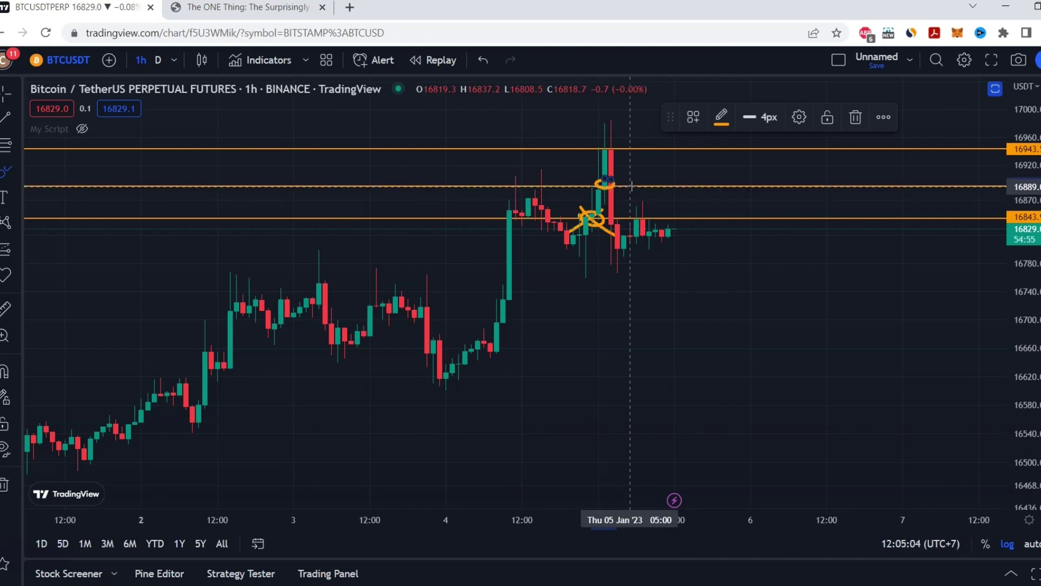
{"action": "left_click", "coordinate": [720, 118]}
{"action": "left_click", "coordinate": [805, 165]}
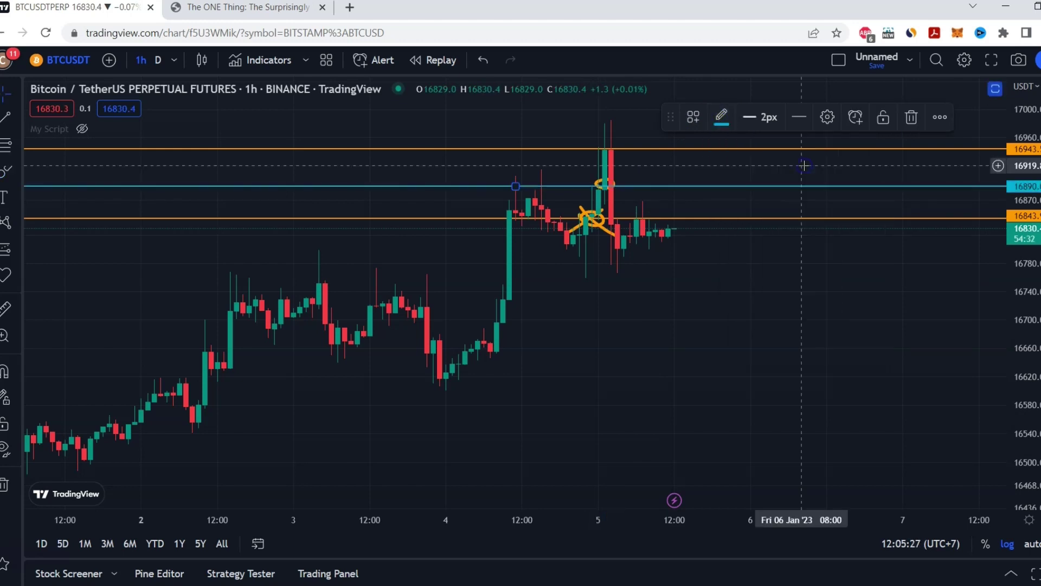
{"action": "left_click", "coordinate": [573, 583]}
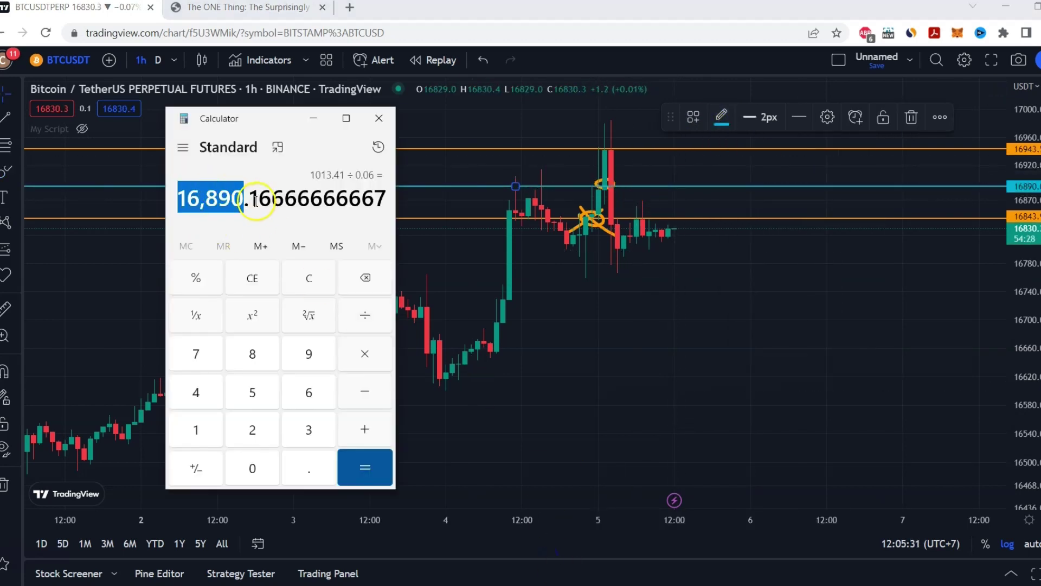
{"action": "left_click", "coordinate": [309, 120]}
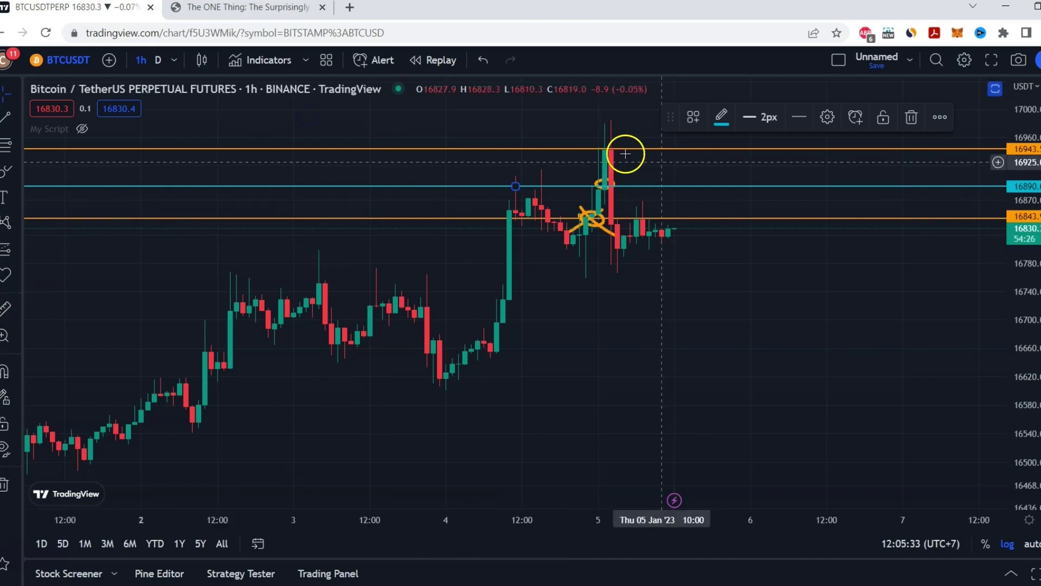
- Brush an orange arrow from the upper orange line down to the blue average price line
{"action": "left_click", "coordinate": [6, 171]}
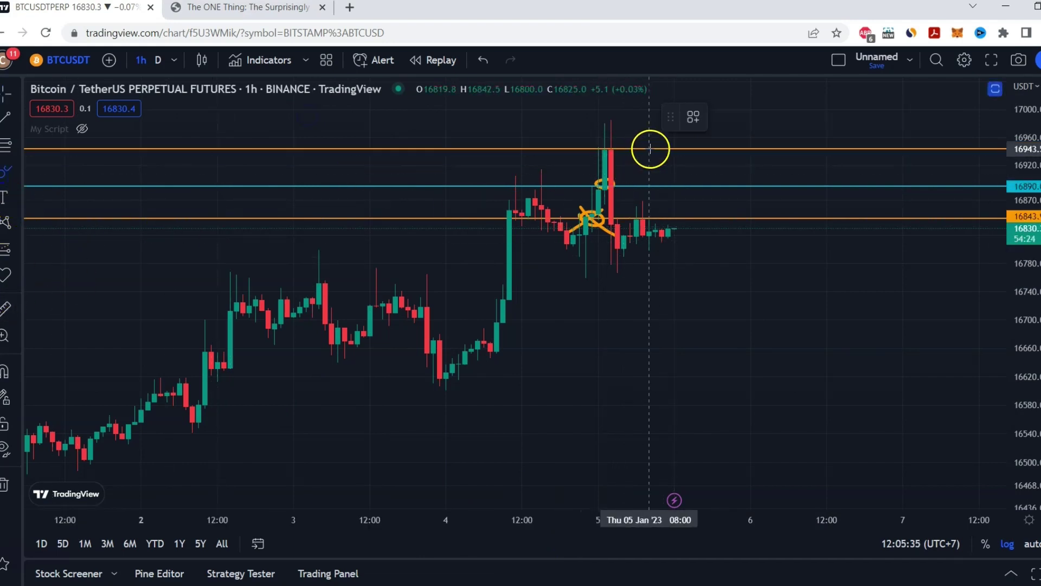
{"action": "left_click_drag", "start_coordinate": [619, 147], "coordinate": [649, 181]}
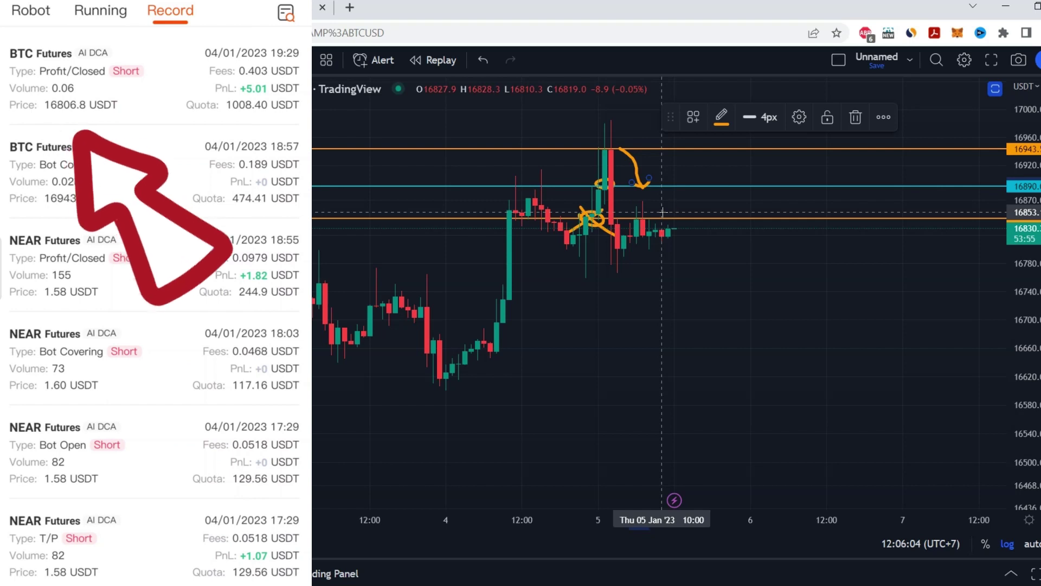
- Brush a horizontal stroke at the profit-taking level near 16800, colour it light blue, and brush a downward mark over the candle touching it
{"action": "left_click", "coordinate": [657, 222]}
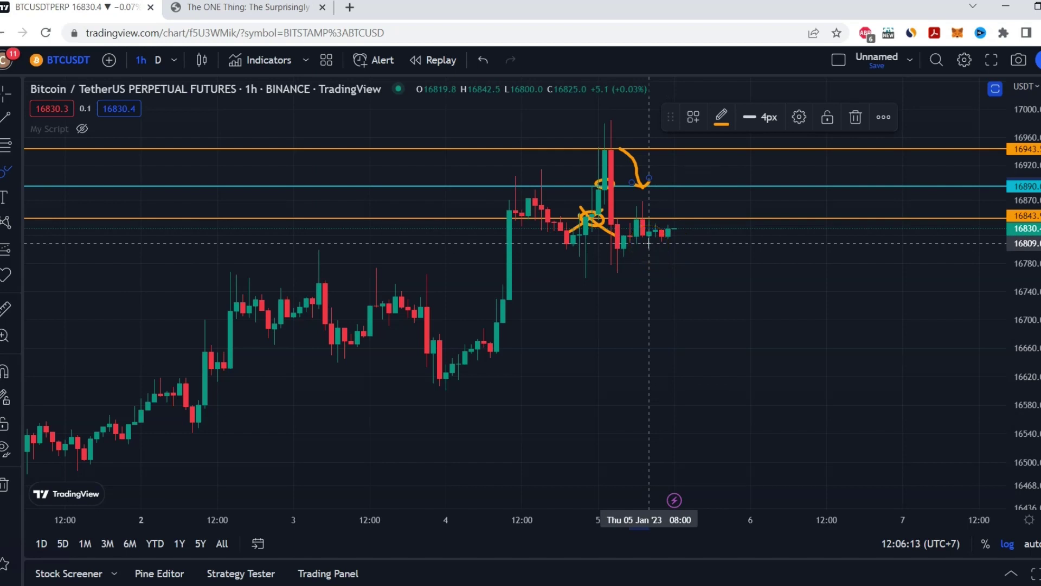
{"action": "mouse_move", "coordinate": [647, 243]}
{"action": "left_mouse_down"}
{"action": "mouse_move", "coordinate": [615, 244]}
{"action": "mouse_move", "coordinate": [689, 248]}
{"action": "left_mouse_up"}
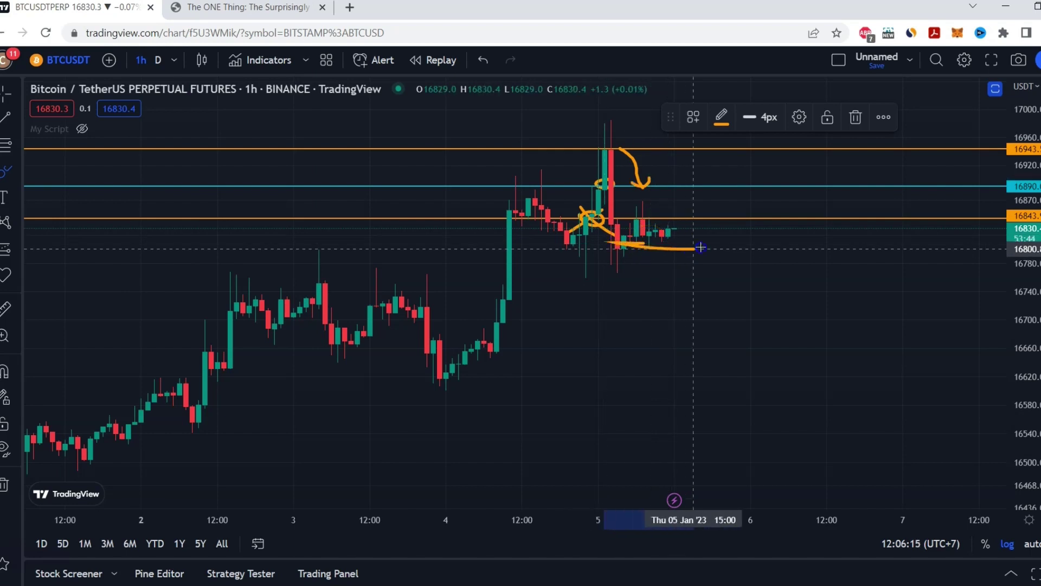
{"action": "left_click", "coordinate": [721, 117]}
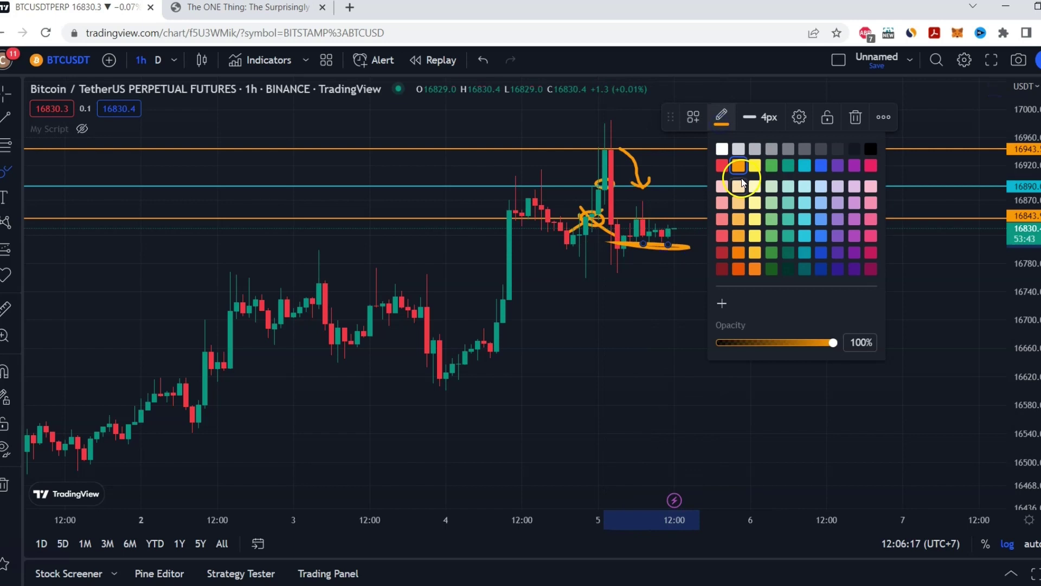
{"action": "left_click", "coordinate": [803, 165]}
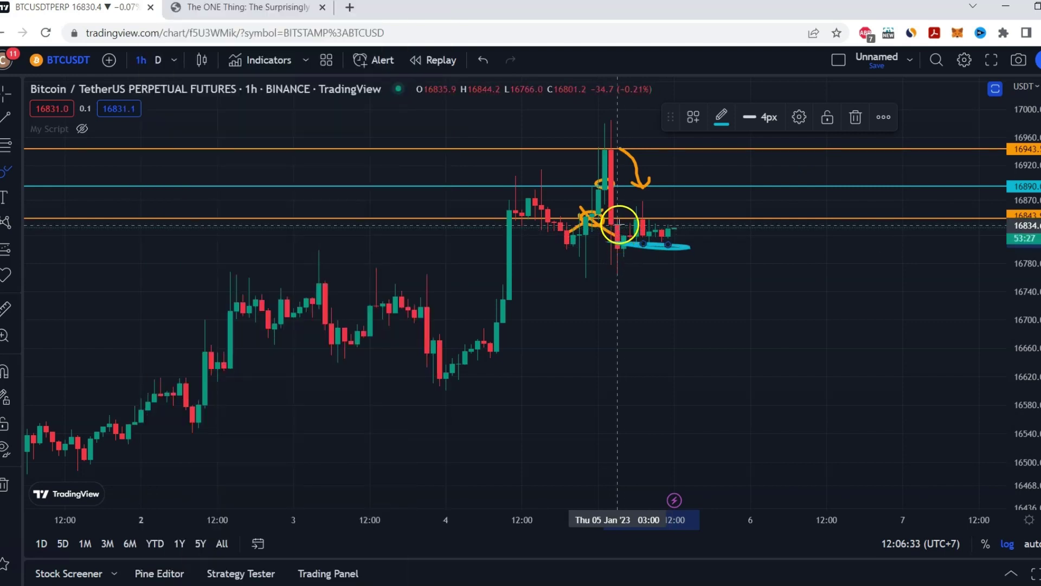
{"action": "mouse_move", "coordinate": [619, 224]}
{"action": "left_mouse_down"}
{"action": "mouse_move", "coordinate": [617, 278]}
{"action": "mouse_move", "coordinate": [617, 243]}
{"action": "left_mouse_up"}
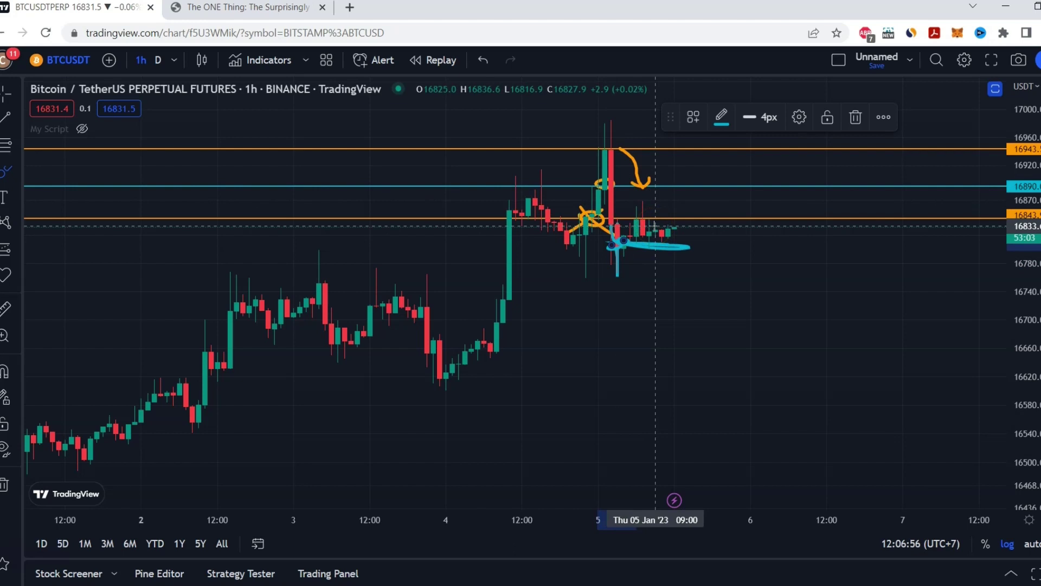
- In Calculator, subtract the closing price 16806.8 from the calculated average price and highlight the whole-number part of the difference
{"action": "left_click", "coordinate": [623, 580]}
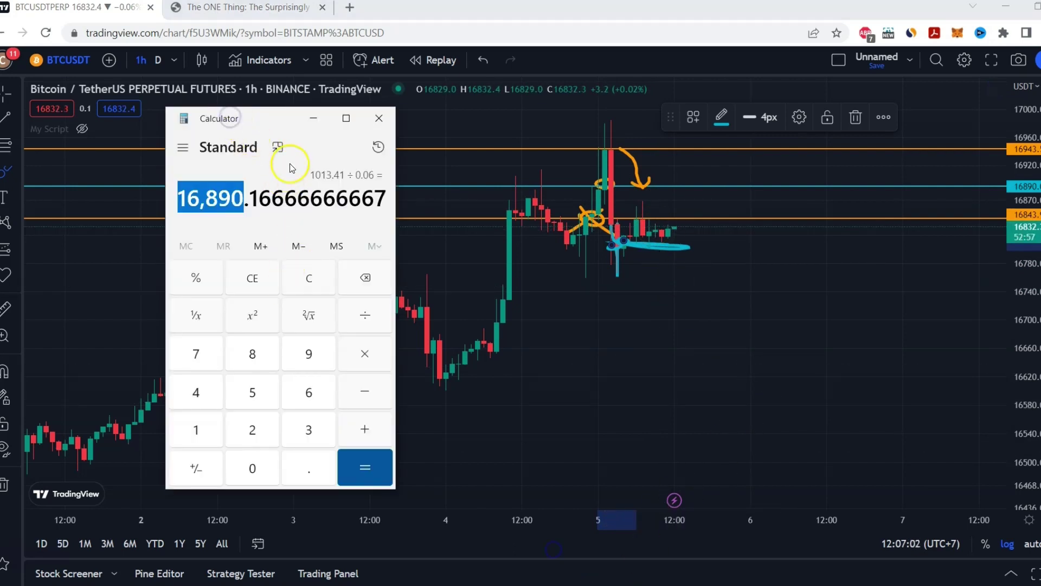
{"action": "left_click", "coordinate": [367, 392]}
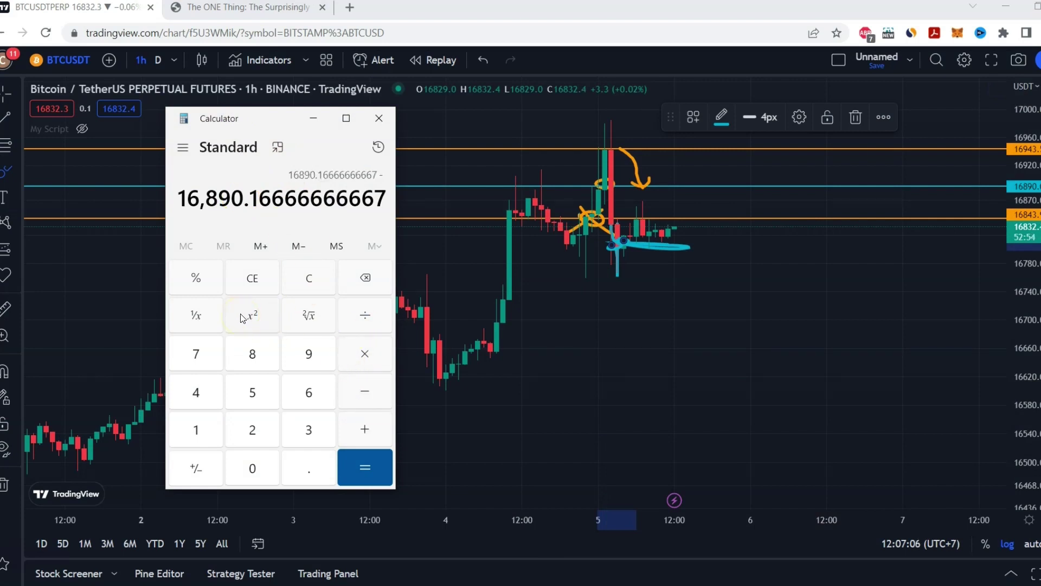
{"action": "left_click", "coordinate": [196, 430]}
{"action": "left_click", "coordinate": [308, 392]}
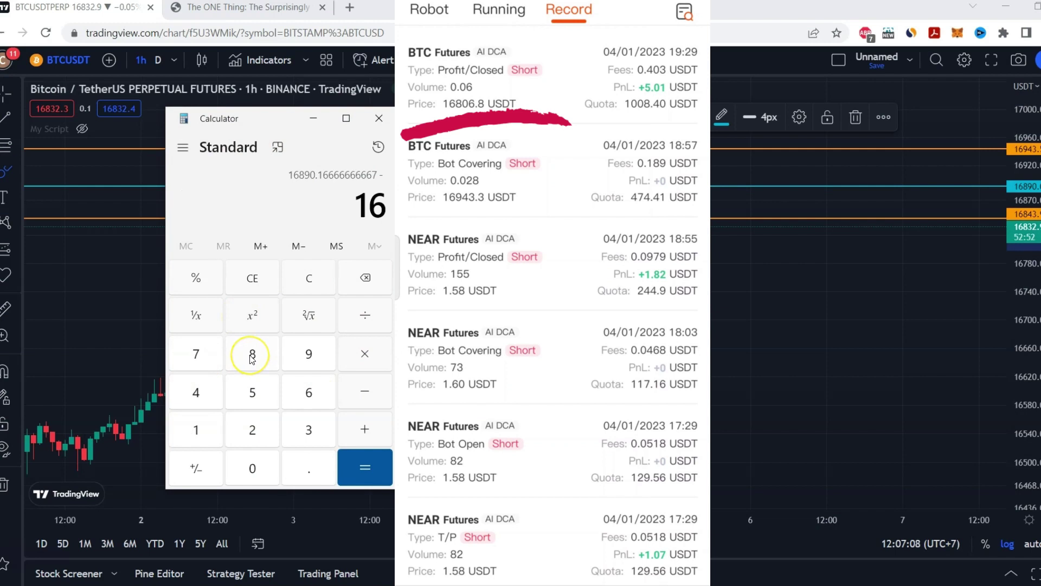
{"action": "left_click", "coordinate": [253, 355]}
{"action": "left_click", "coordinate": [252, 467]}
{"action": "left_click", "coordinate": [309, 392]}
{"action": "left_click", "coordinate": [309, 463]}
{"action": "left_click", "coordinate": [252, 356]}
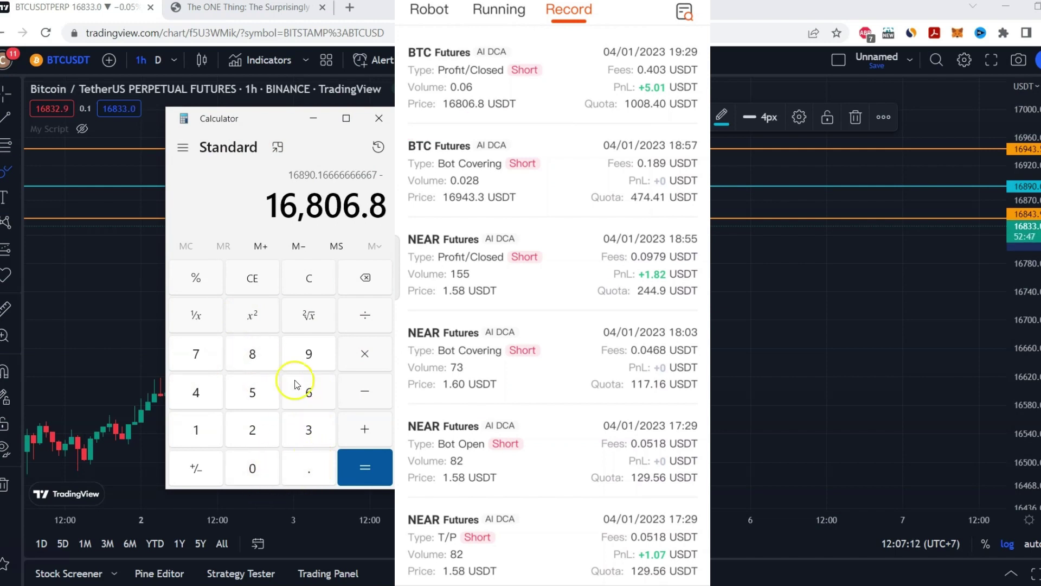
{"action": "left_click", "coordinate": [370, 462]}
{"action": "left_click_drag", "start_coordinate": [163, 199], "coordinate": [203, 198]}
{"action": "left_click", "coordinate": [219, 201]}
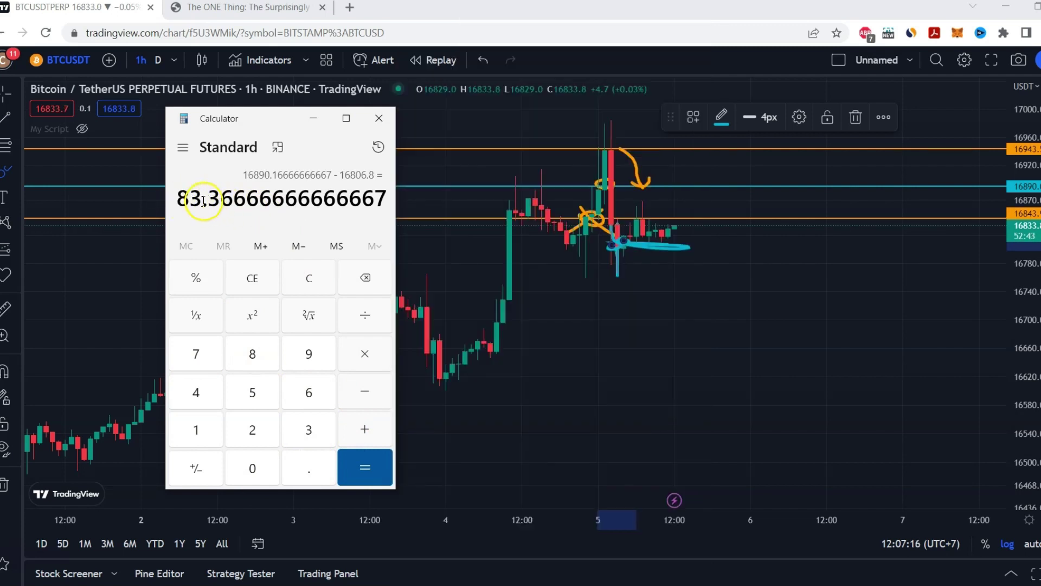
- Check the total volume in the second Calculator window, then multiply the price difference by 0.06 in the first and point out the profit
{"action": "left_click", "coordinate": [369, 354]}
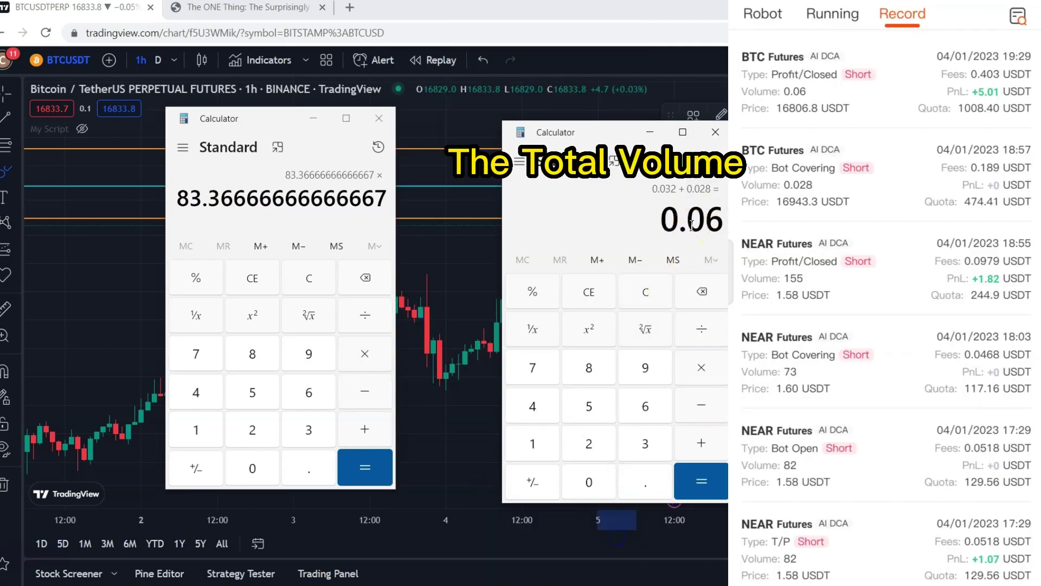
{"action": "left_click", "coordinate": [650, 132]}
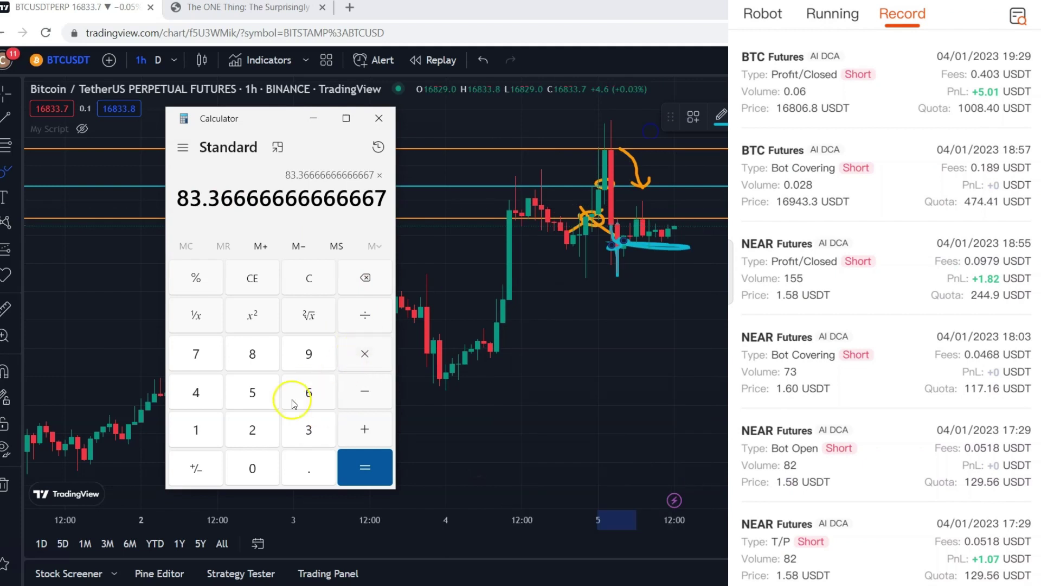
{"action": "left_click", "coordinate": [252, 468]}
{"action": "left_click", "coordinate": [309, 468]}
{"action": "left_click", "coordinate": [308, 392]}
{"action": "left_click", "coordinate": [364, 467]}
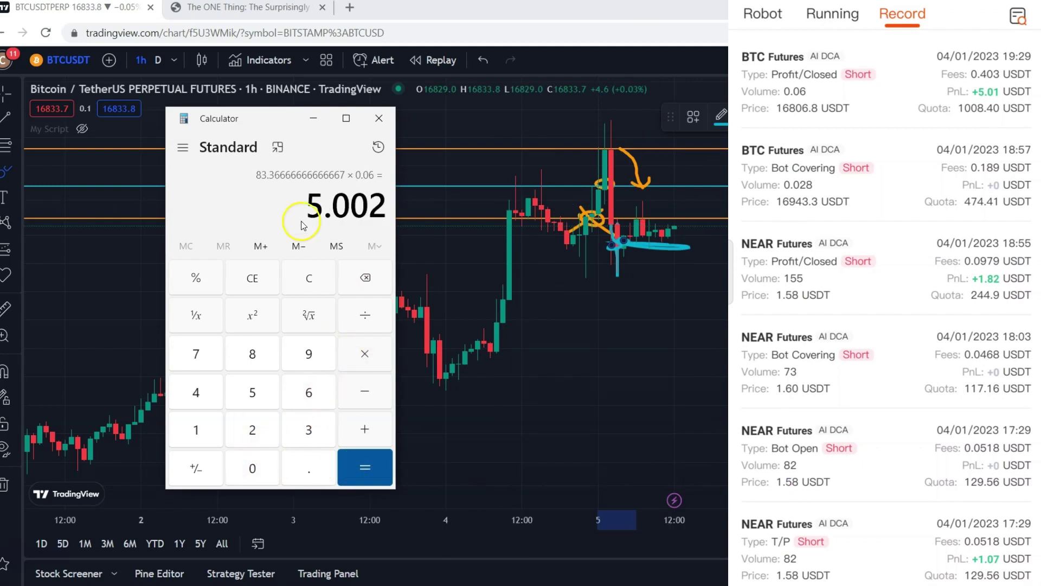
{"action": "left_click_drag", "start_coordinate": [302, 223], "coordinate": [380, 209]}
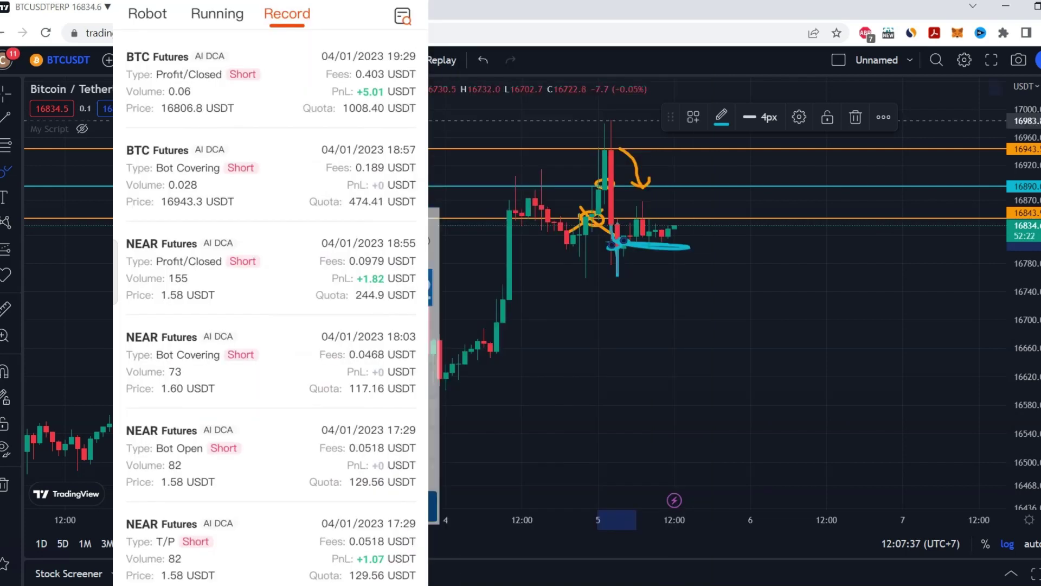
{"action": "left_click", "coordinate": [517, 223]}
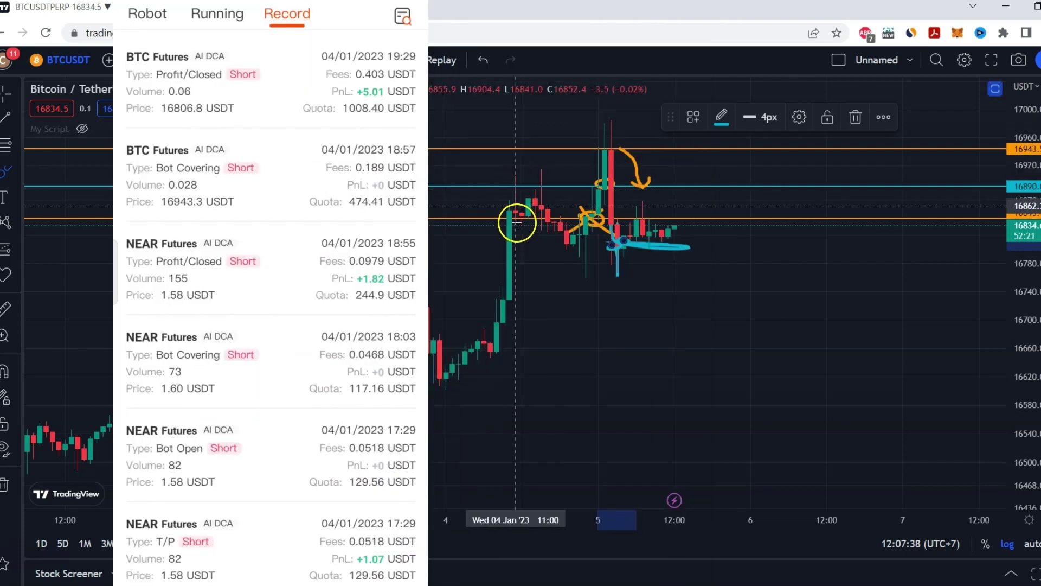
{"action": "left_click", "coordinate": [552, 221]}
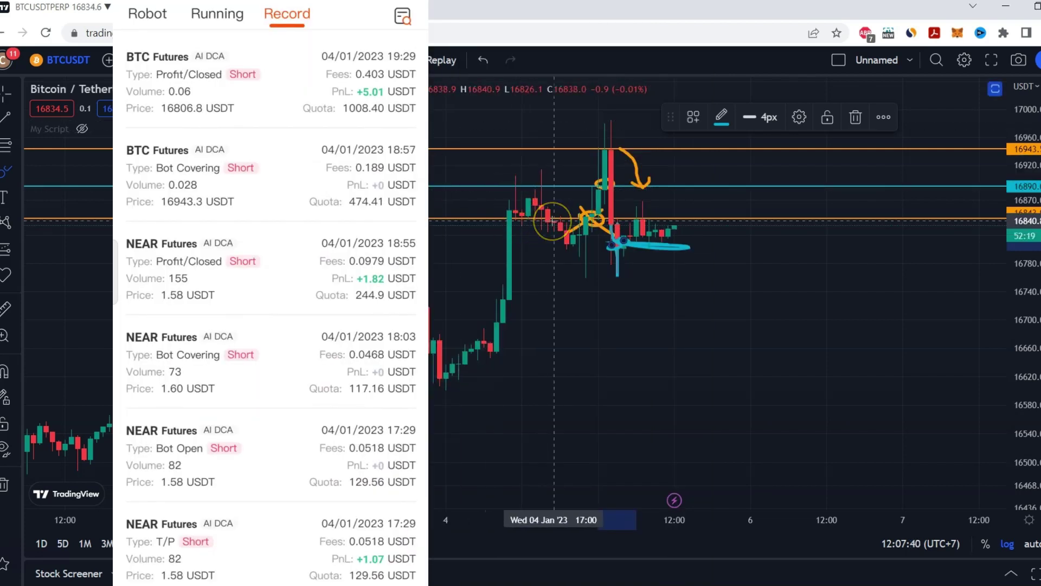
{"action": "left_click", "coordinate": [562, 217]}
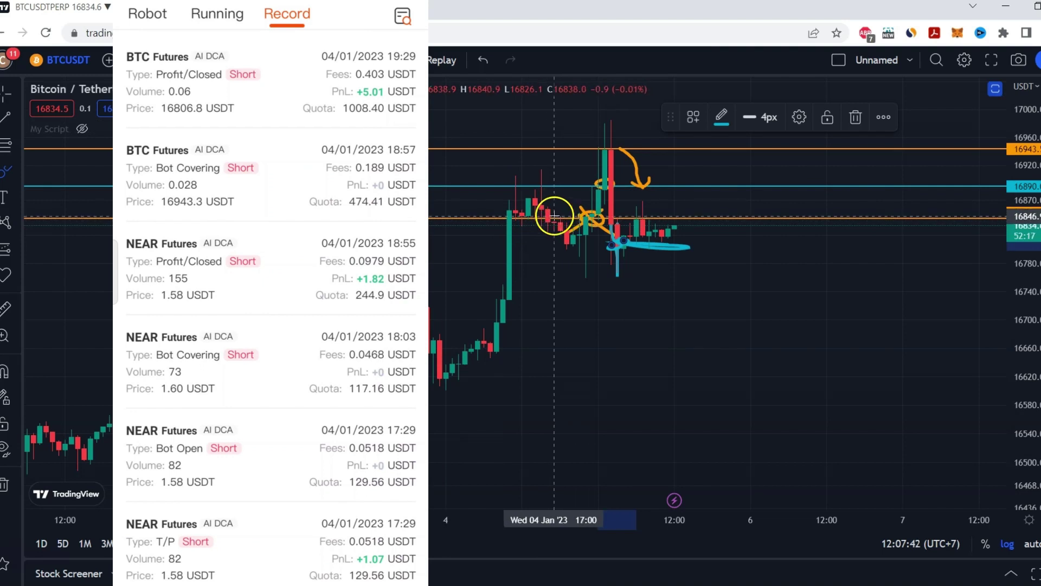
{"action": "left_click", "coordinate": [580, 220]}
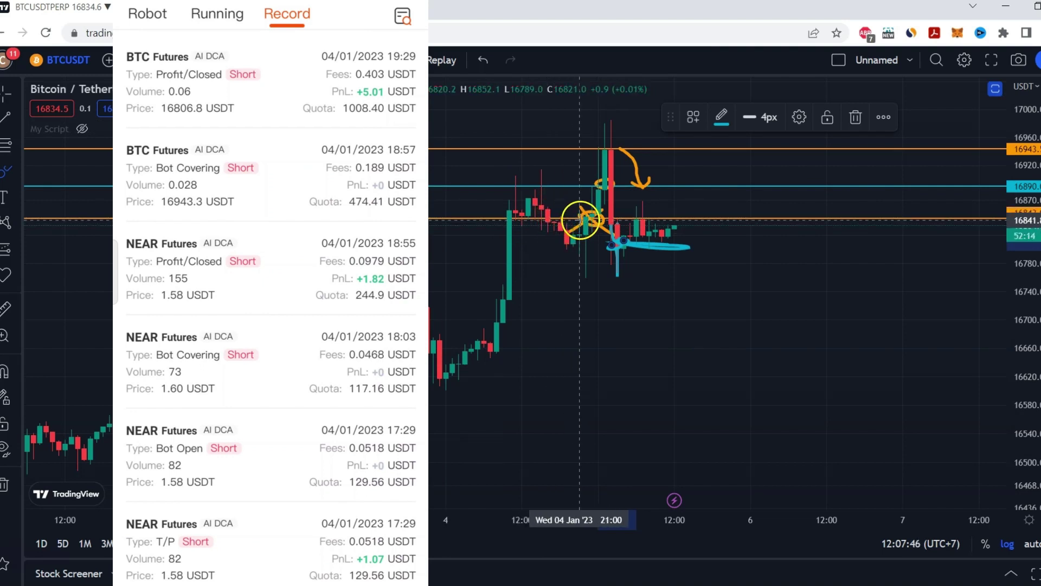
{"action": "left_click", "coordinate": [621, 215]}
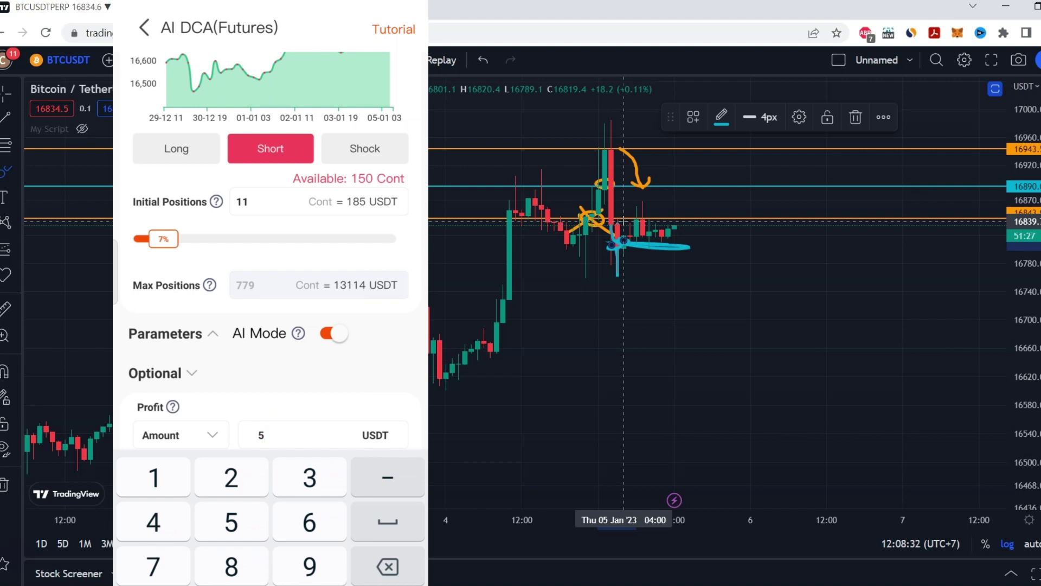
{"action": "left_click", "coordinate": [143, 27]}
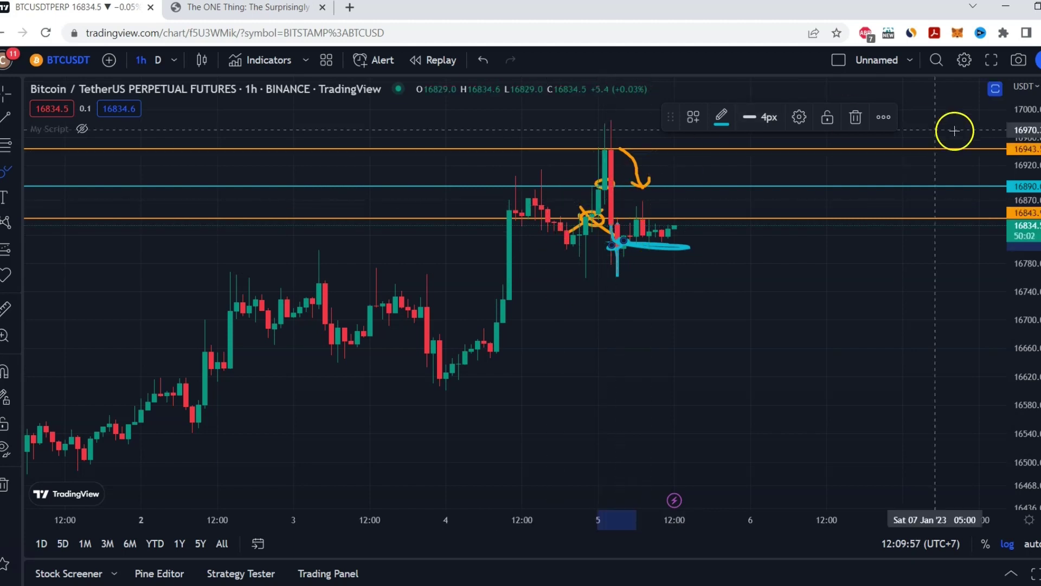
- On the TradingView chart, restore the indicator panes beneath the price pane and examine them at the short entry and exit candles
{"action": "left_click", "coordinate": [995, 88]}
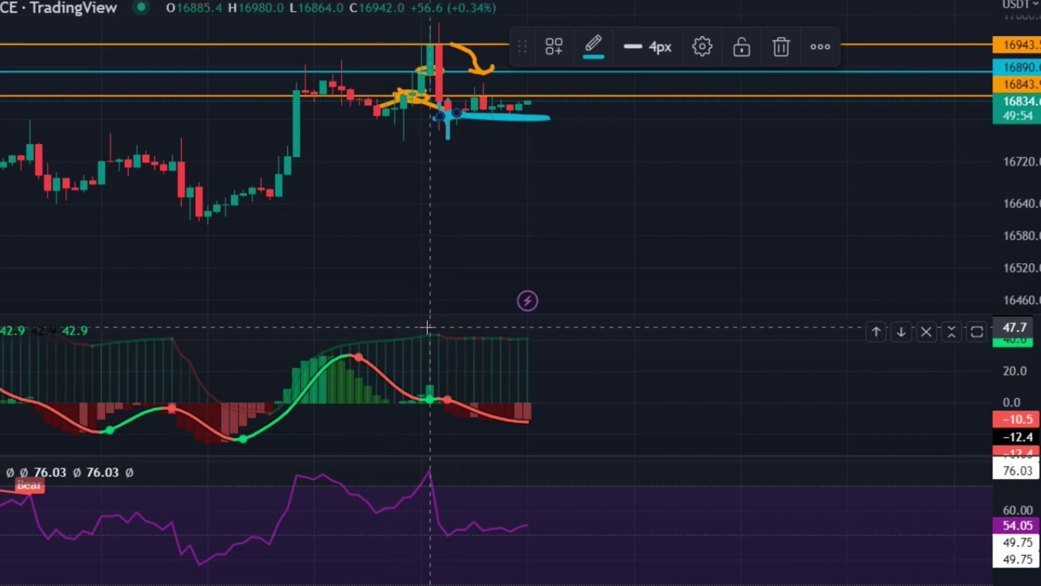
{"action": "left_click", "coordinate": [447, 327]}
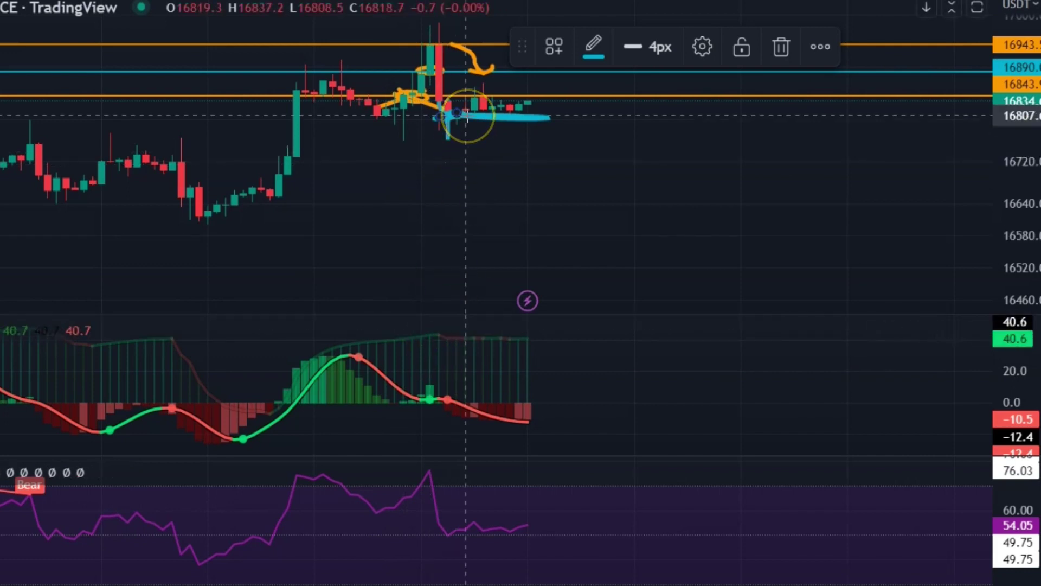